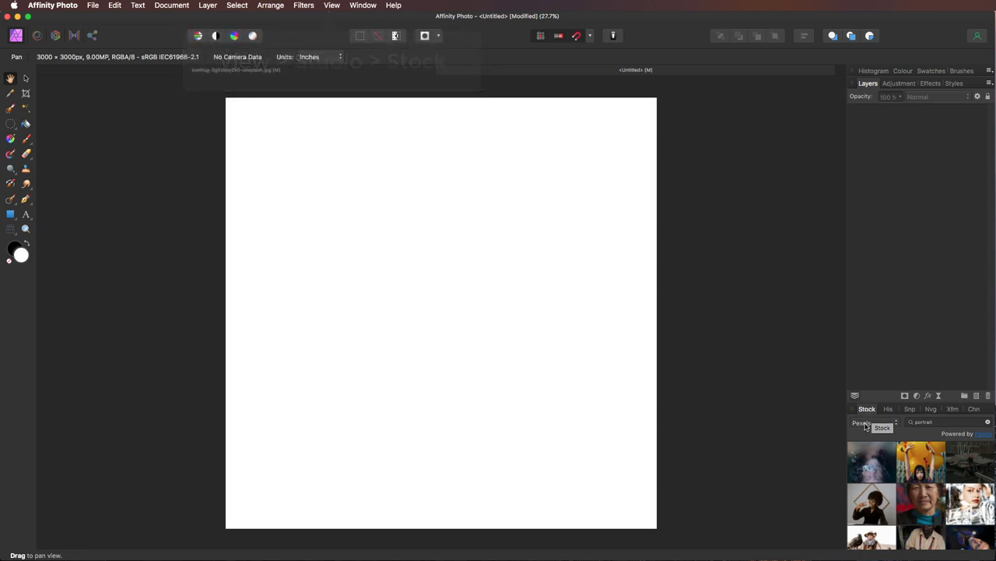
Step: Switch the Stock panel source to Pexels and browse the portrait search results
{"action": "left_click", "coordinate": [864, 423]}
{"action": "left_click", "coordinate": [864, 422]}
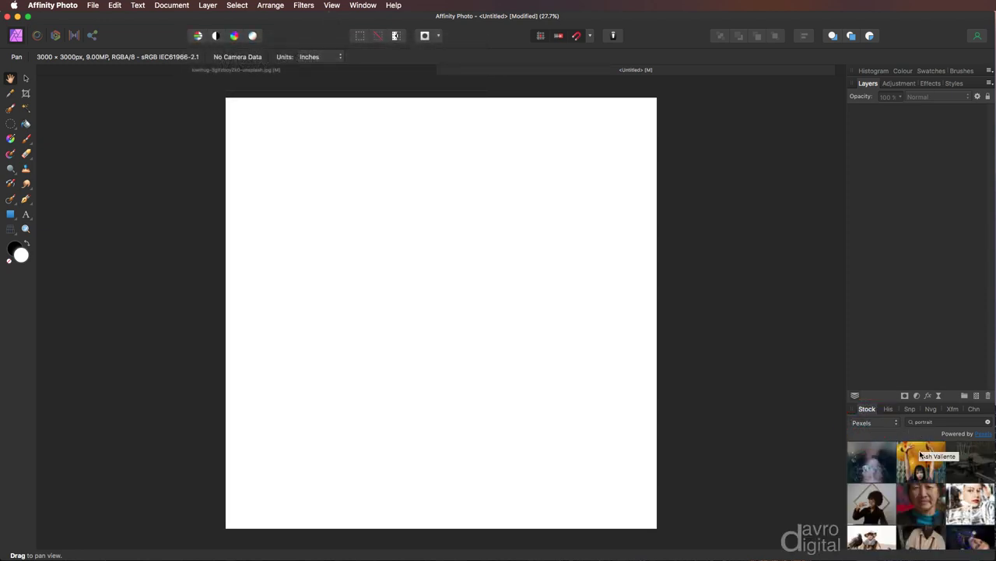
{"action": "scroll", "coordinate": [921, 457], "scroll_direction": "down", "scroll_amount": 5}
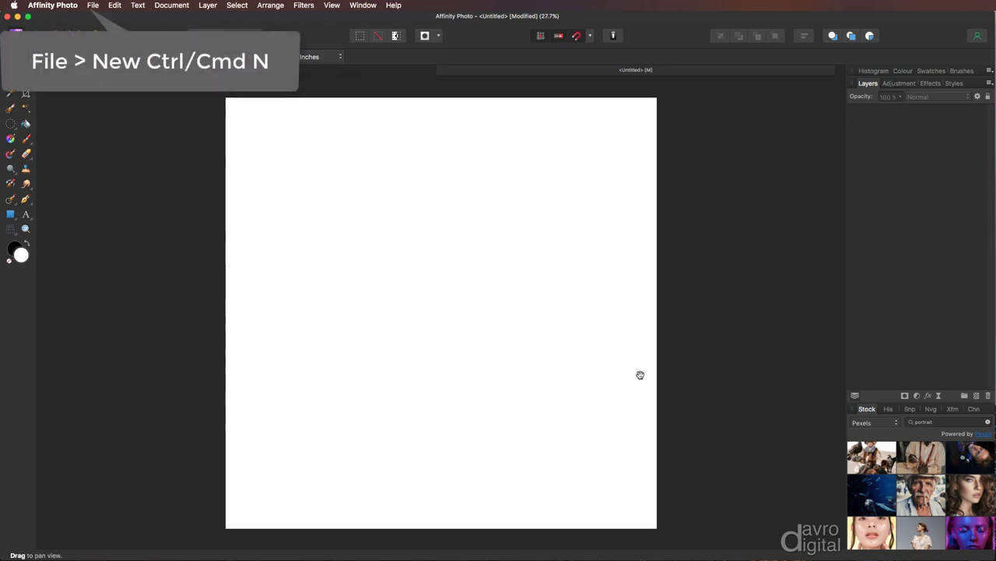
{"action": "key", "text": "super+n"}
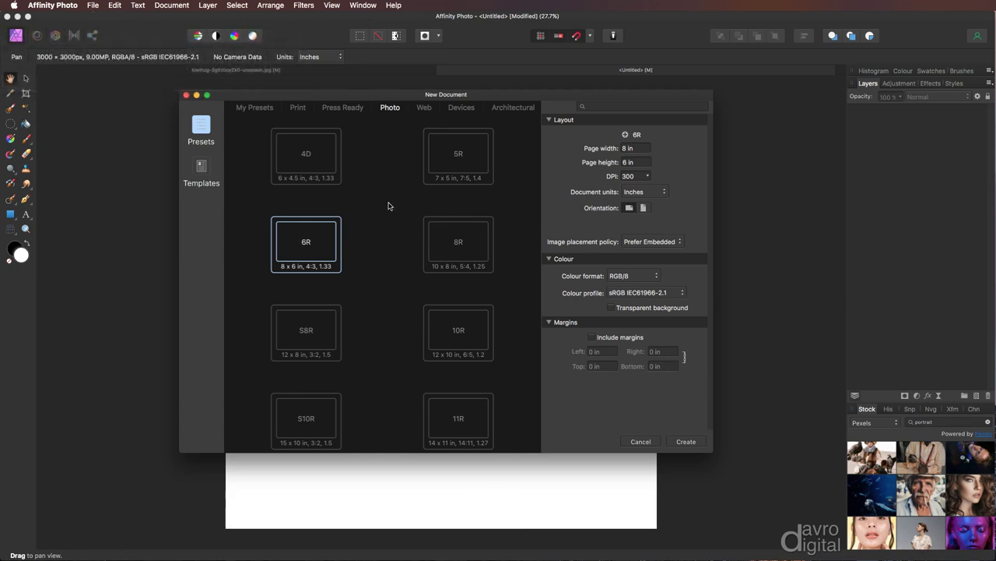
{"action": "left_click", "coordinate": [450, 248]}
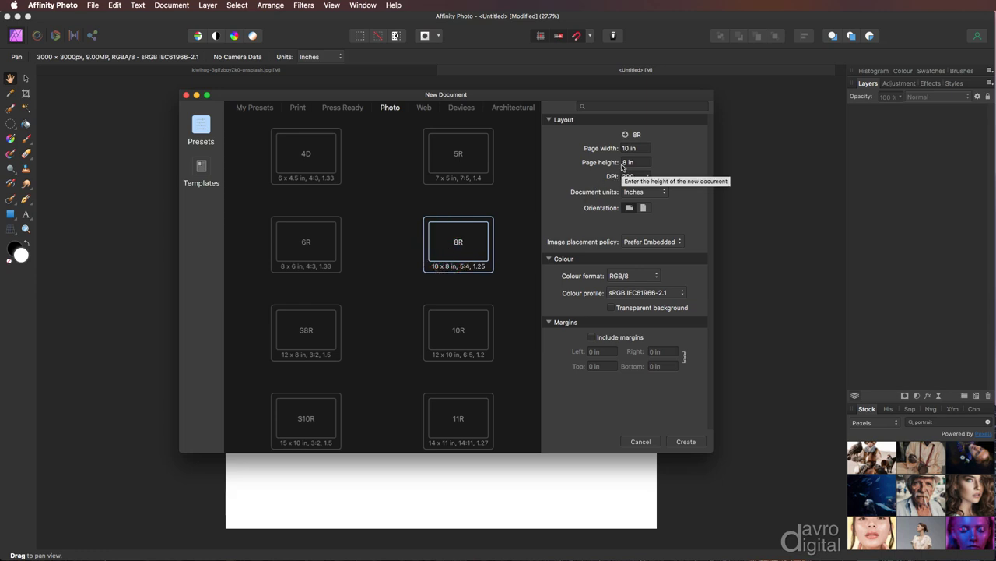
{"action": "left_click", "coordinate": [625, 164]}
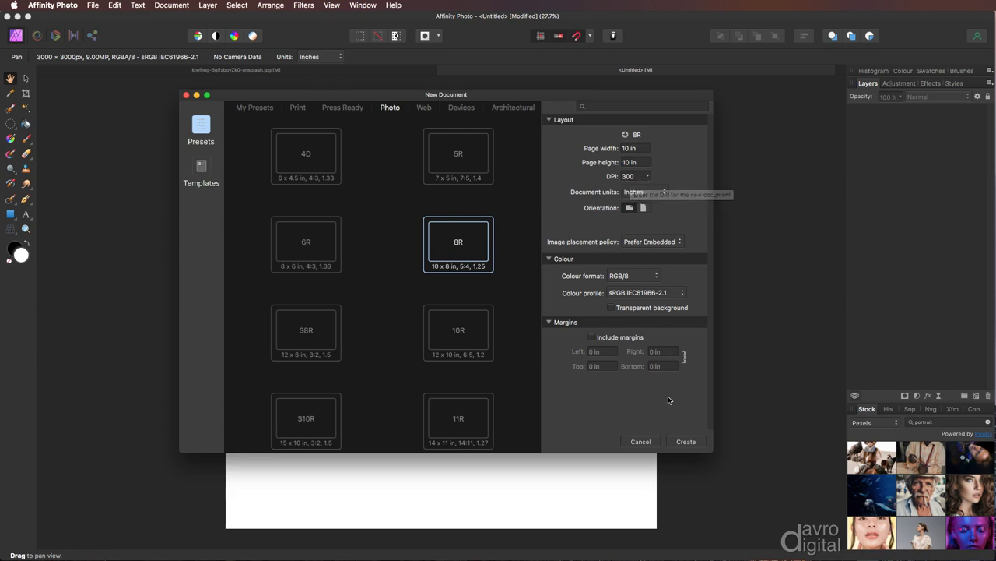
{"action": "left_click", "coordinate": [637, 194]}
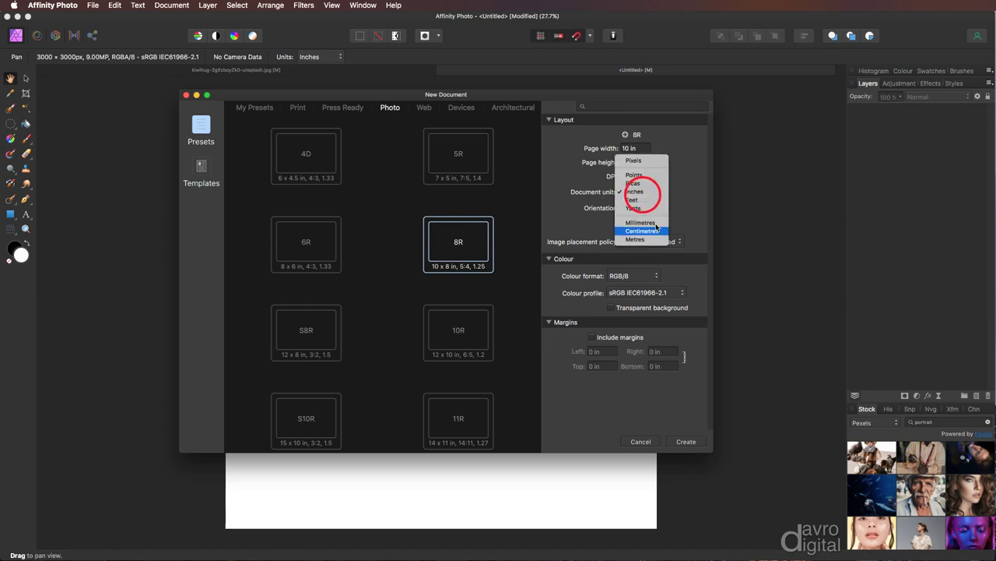
{"action": "left_click", "coordinate": [645, 191]}
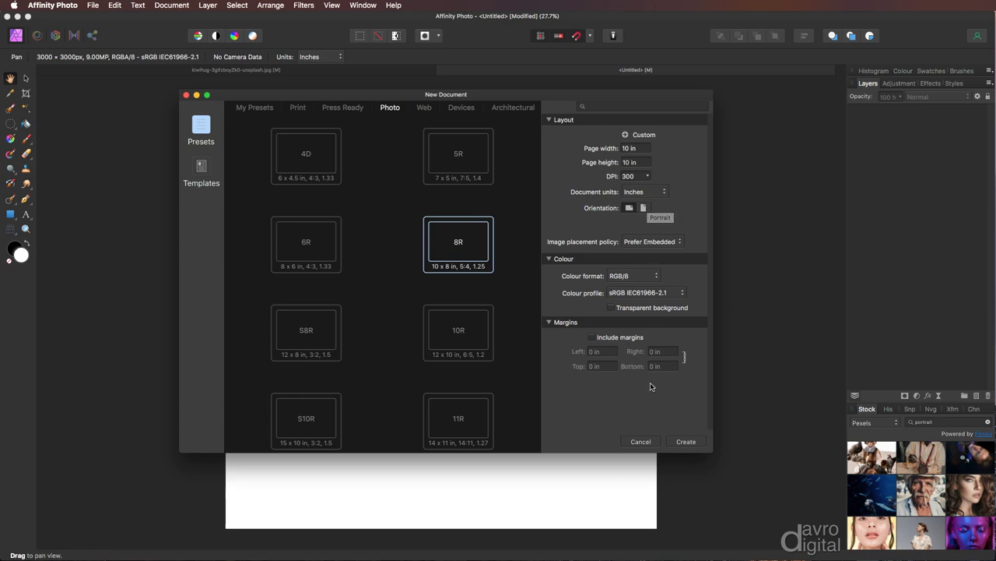
{"action": "left_click", "coordinate": [641, 441]}
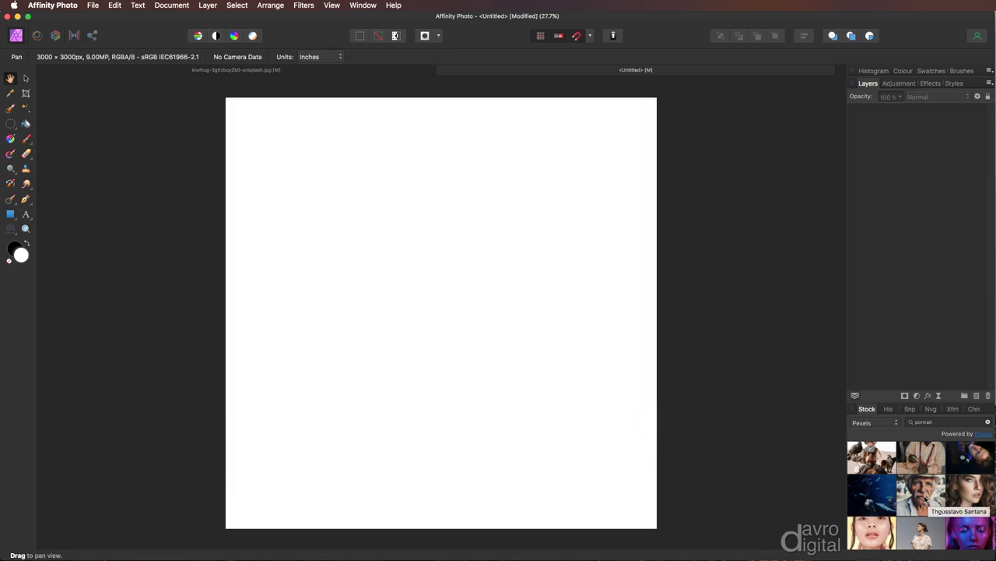
Step: Place the old man in a hat photo on the canvas, nudge it lower, then rasterise and trim it
{"action": "left_click_drag", "start_coordinate": [925, 498], "coordinate": [447, 301]}
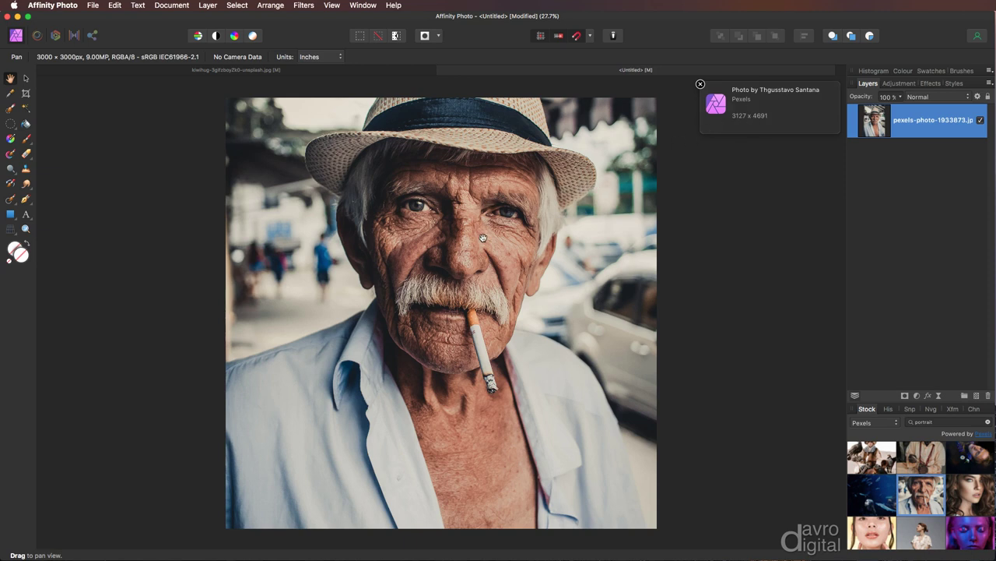
{"action": "key", "text": "v"}
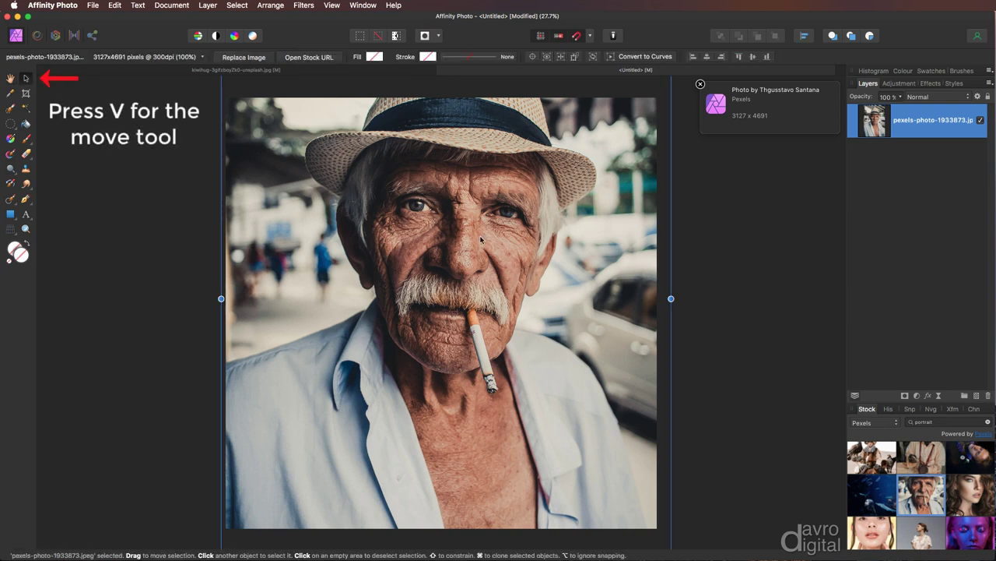
{"action": "left_click_drag", "start_coordinate": [440, 189], "coordinate": [437, 275]}
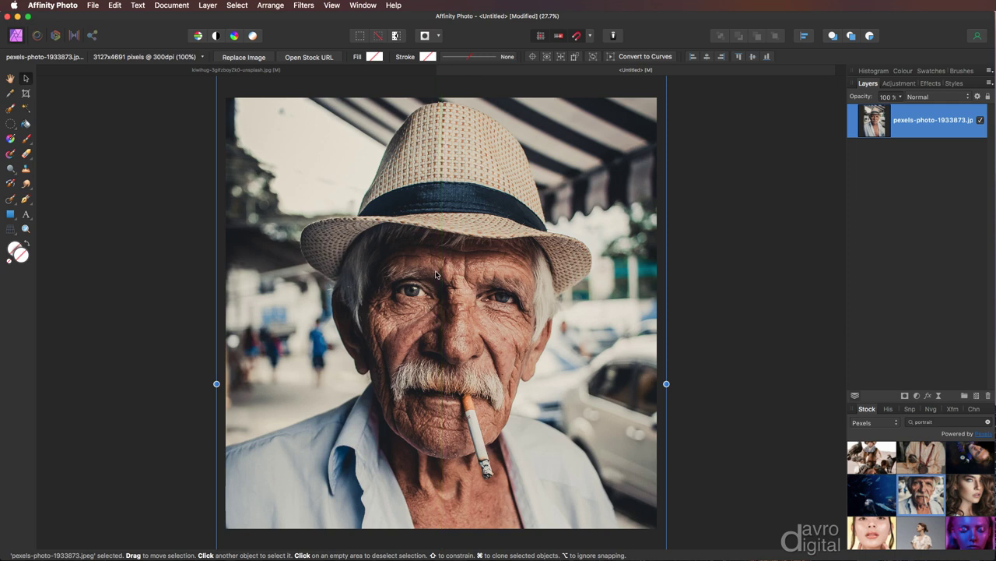
{"action": "right_click", "coordinate": [450, 112]}
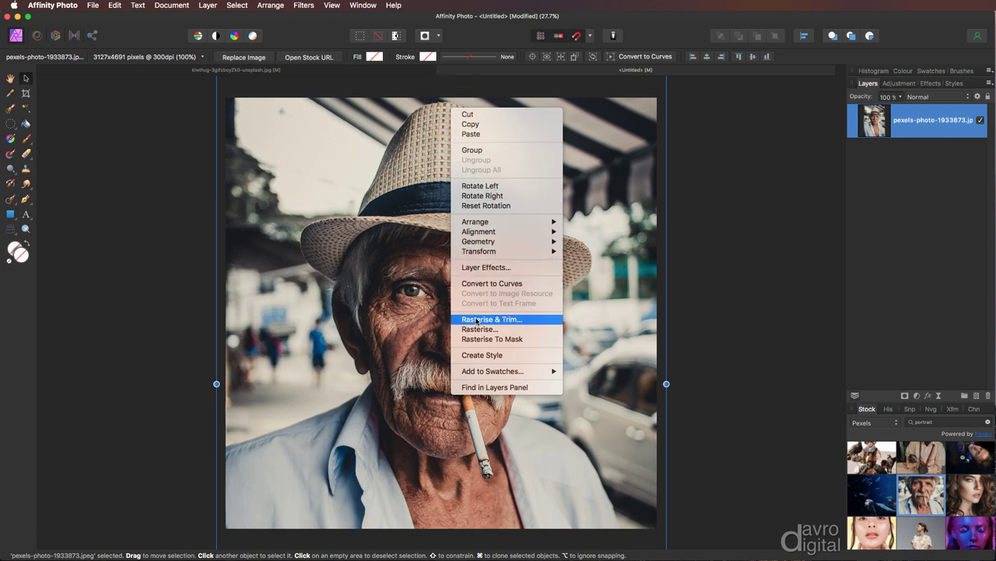
{"action": "left_click", "coordinate": [476, 319]}
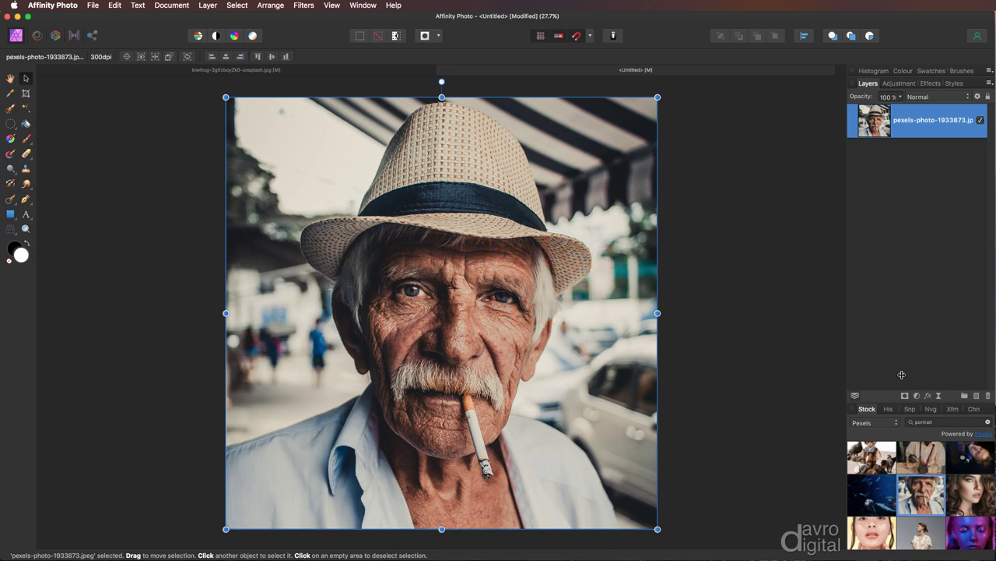
Step: Add an HSL Shift adjustment with Saturation Shift at -100% for black and white
{"action": "left_click", "coordinate": [917, 397]}
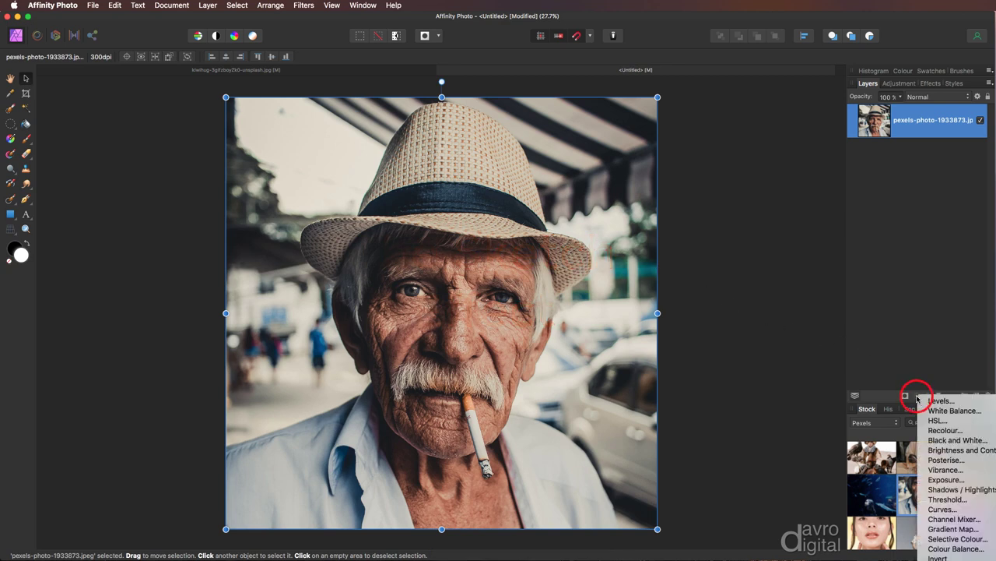
{"action": "left_click", "coordinate": [931, 420]}
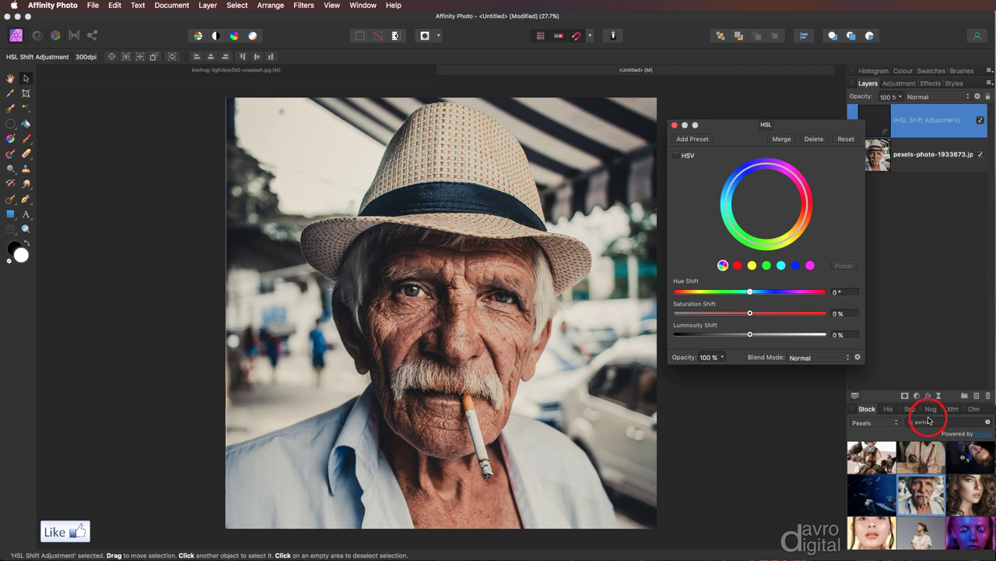
{"action": "left_click", "coordinate": [677, 313]}
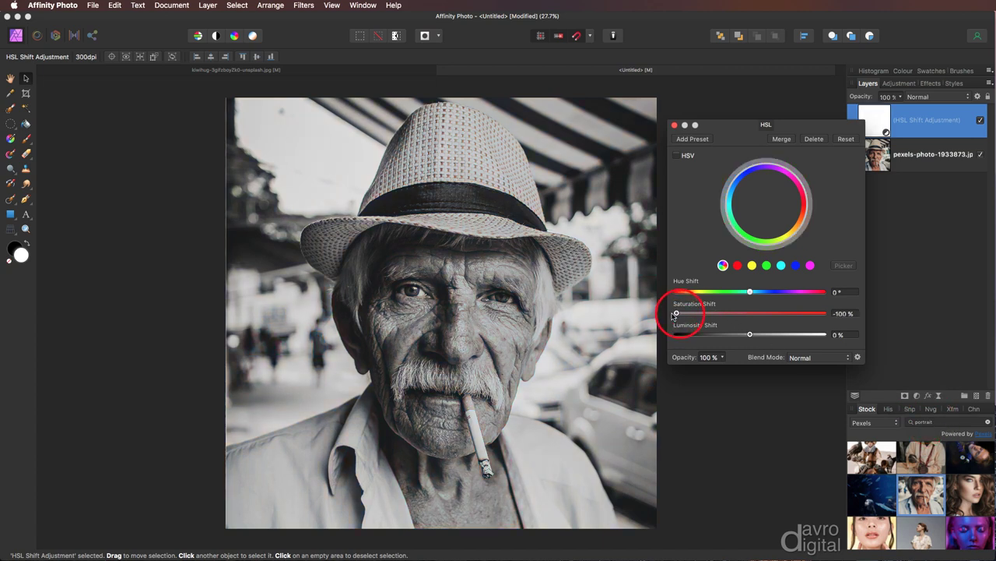
{"action": "left_click", "coordinate": [674, 124]}
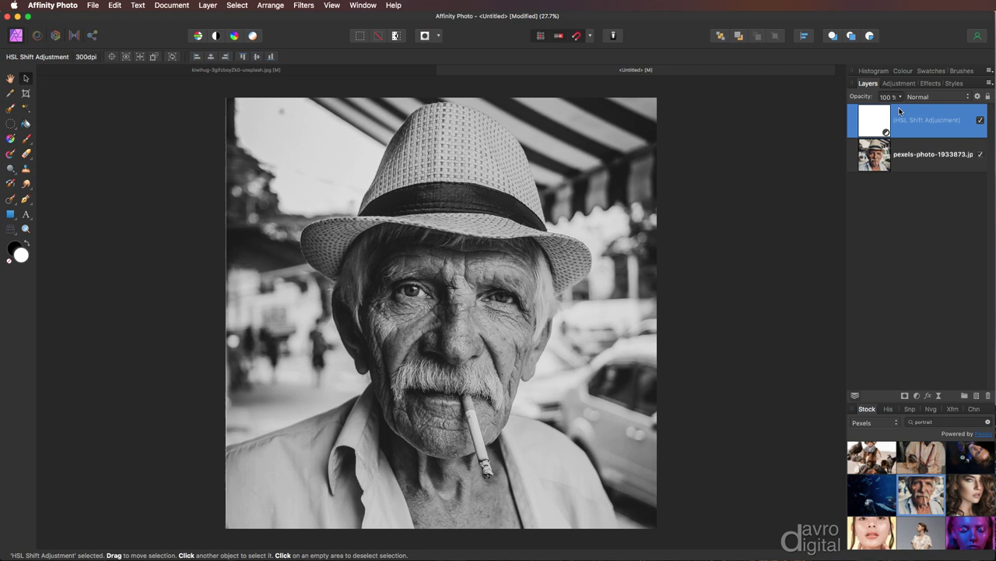
Step: Merge visible into a new layer, invert it, and set its blend mode to Colour Dodge
{"action": "right_click", "coordinate": [896, 112]}
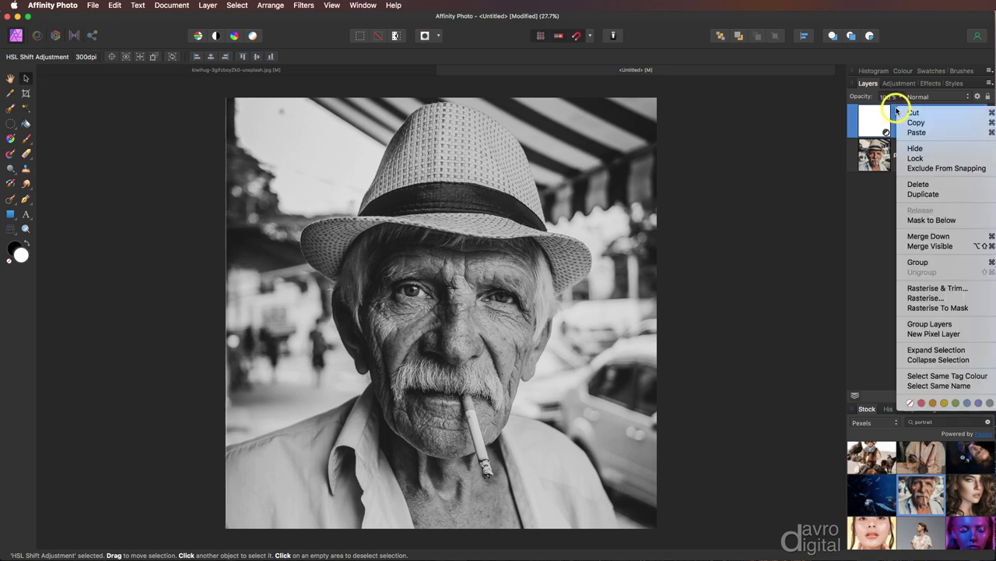
{"action": "left_click", "coordinate": [925, 246]}
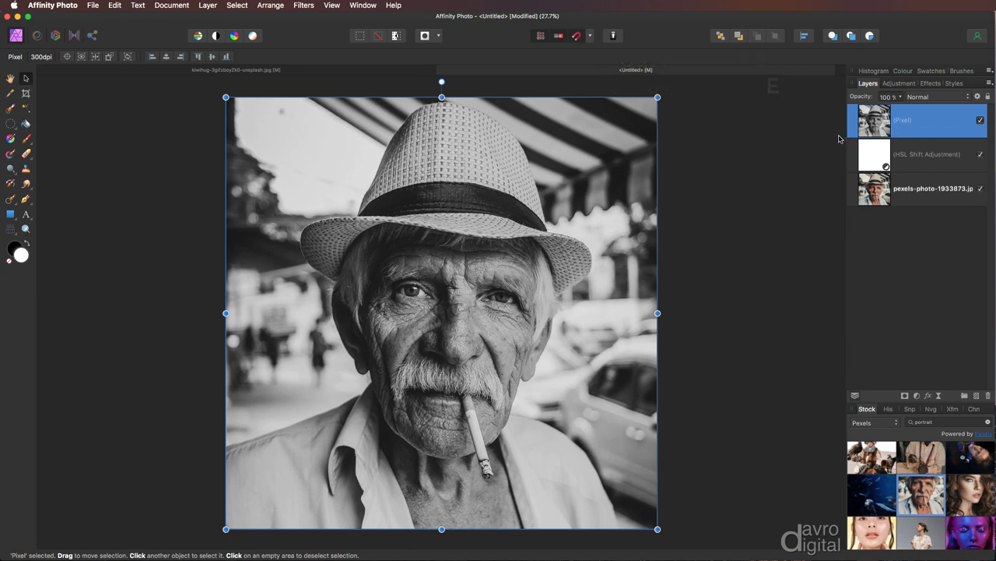
{"action": "key", "text": "h"}
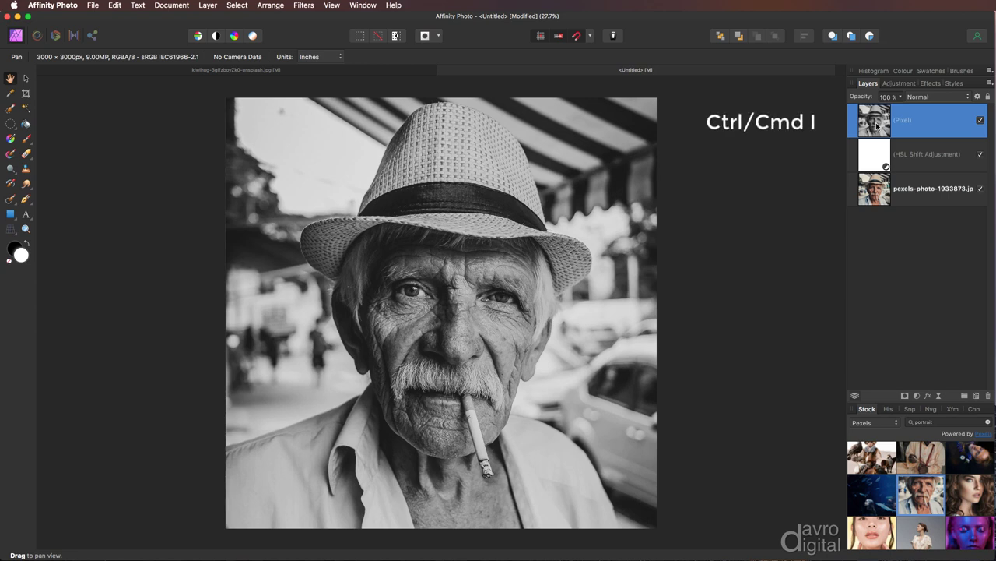
{"action": "key", "text": "super+i"}
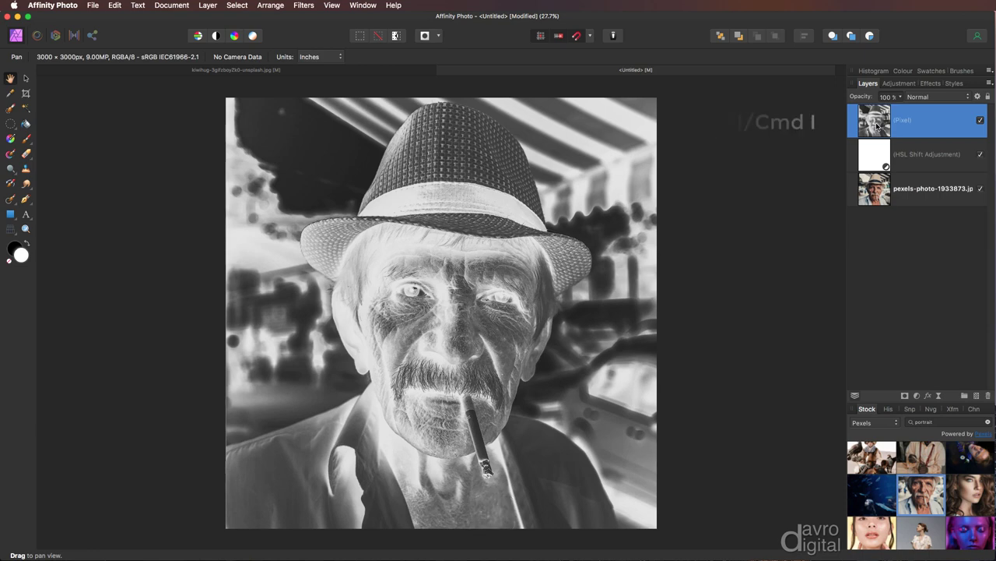
{"action": "left_click", "coordinate": [925, 98]}
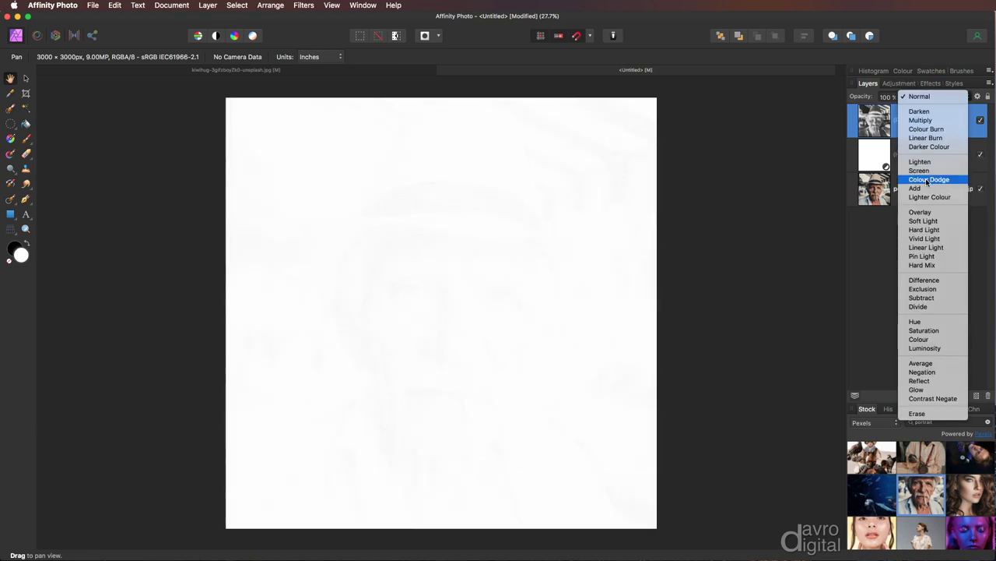
{"action": "left_click", "coordinate": [927, 180]}
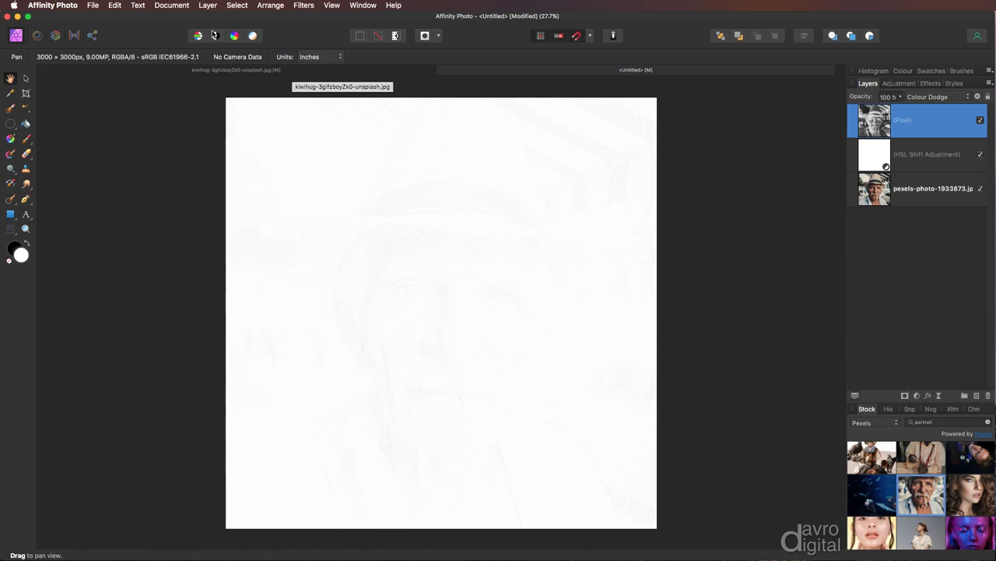
Step: Add a Minimum Blur live filter to the Colour Dodge layer
{"action": "left_click", "coordinate": [206, 5]}
{"action": "mouse_move", "coordinate": [247, 144]}
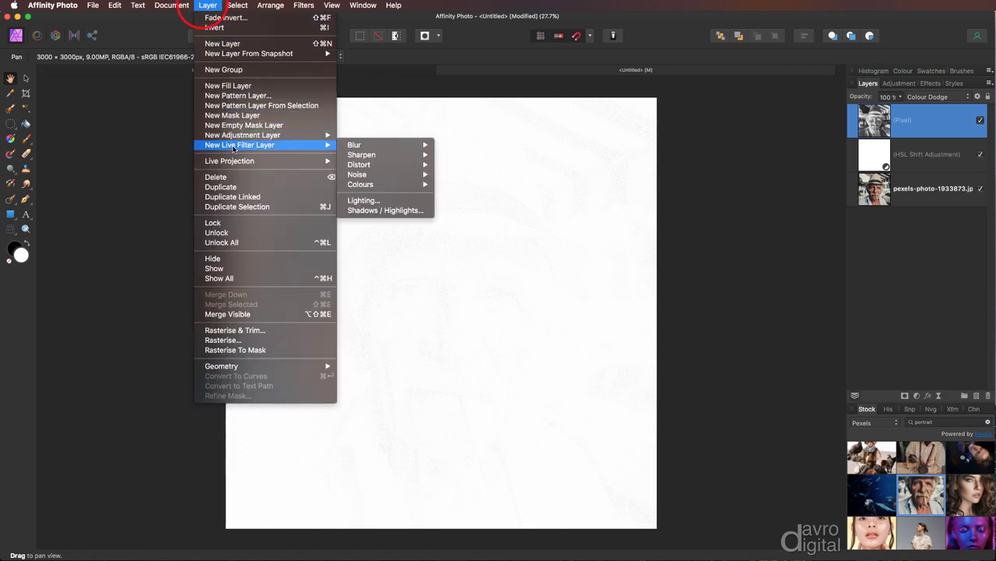
{"action": "mouse_move", "coordinate": [374, 147]}
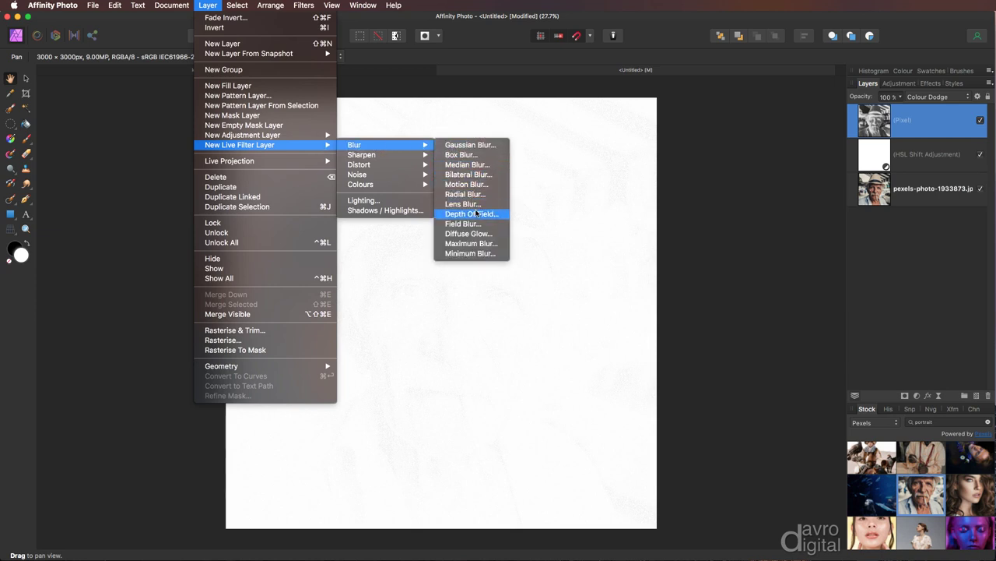
{"action": "left_click", "coordinate": [471, 255]}
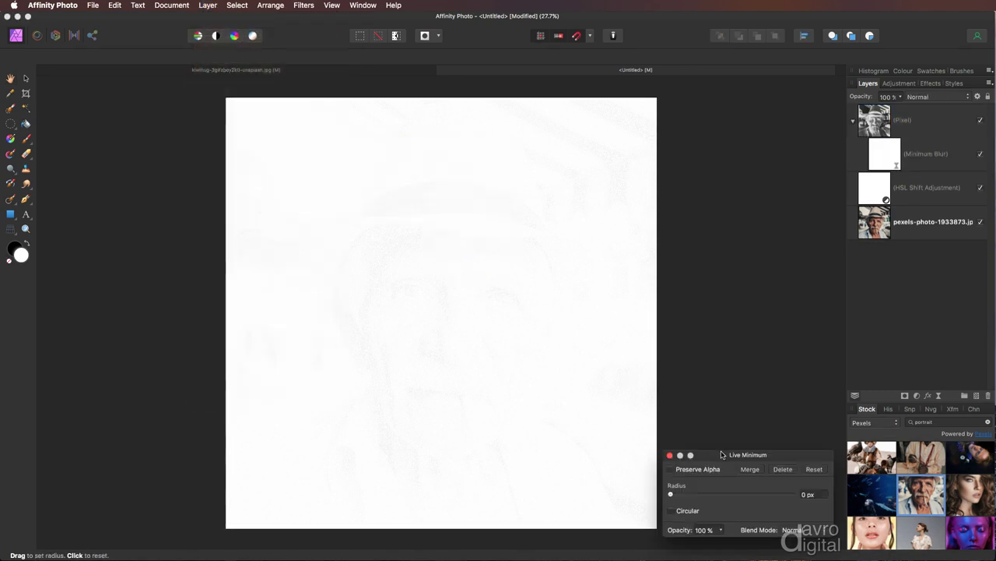
{"action": "left_click_drag", "start_coordinate": [721, 454], "coordinate": [724, 229]}
Step: Set the Minimum Blur radius to 4 px and check the sketch on the face
{"action": "left_click_drag", "start_coordinate": [673, 269], "coordinate": [685, 269]}
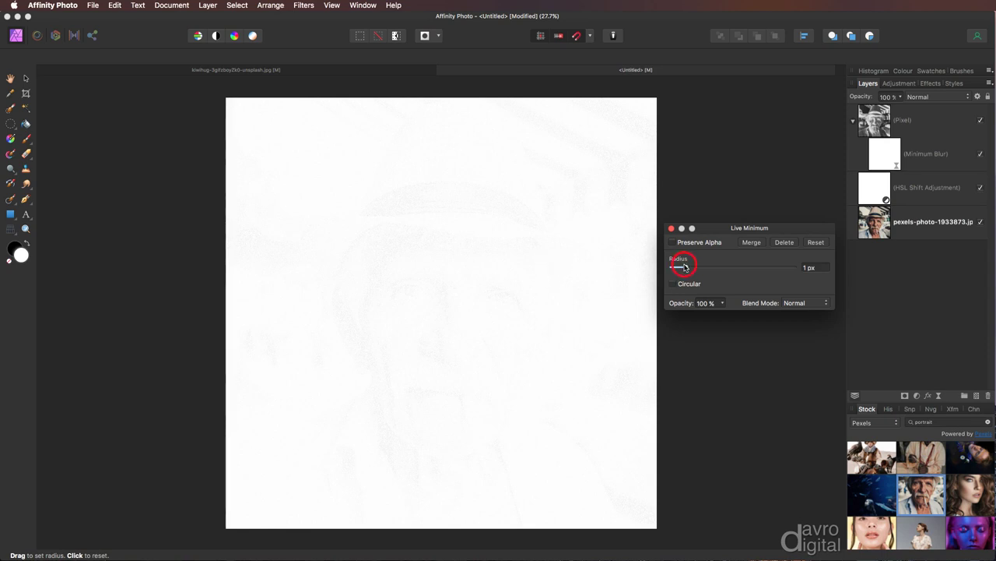
{"action": "left_click_drag", "start_coordinate": [689, 268], "coordinate": [696, 269]}
{"action": "left_click_drag", "start_coordinate": [704, 268], "coordinate": [703, 268]}
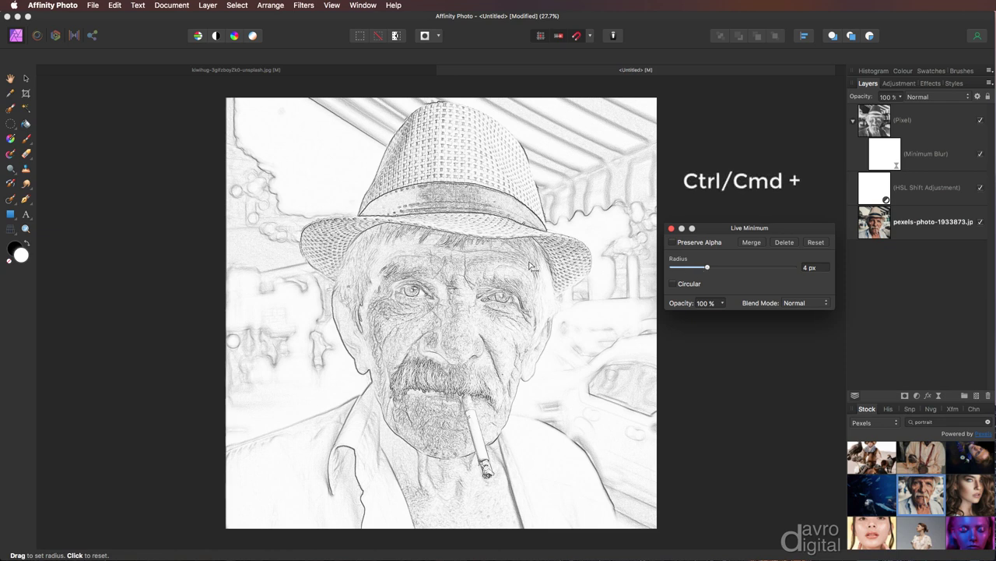
{"action": "key", "text": "super+equal"}
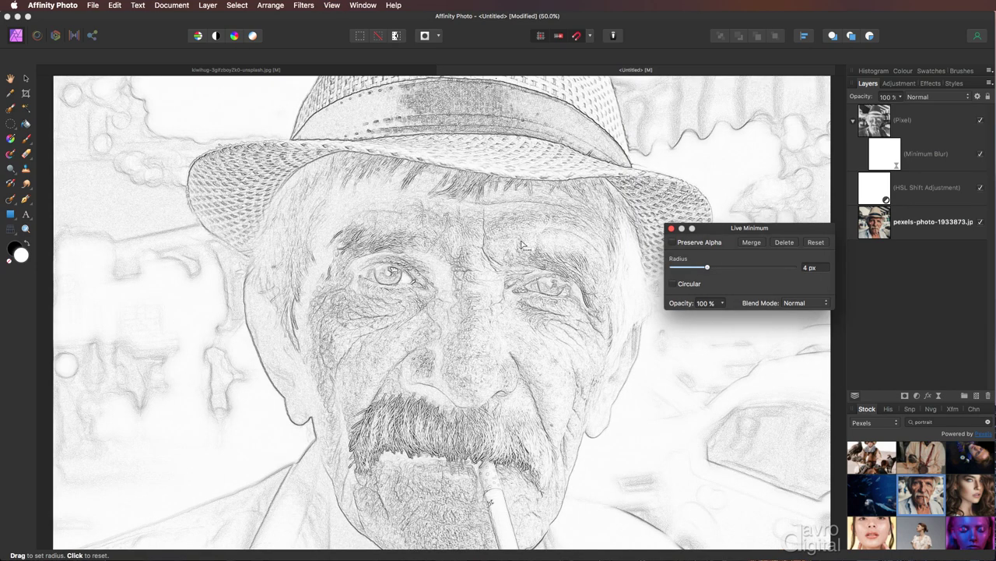
Step: Lower the Live Minimum opacity to 41%, close its settings and fit the portrait in view
{"action": "left_click", "coordinate": [722, 305]}
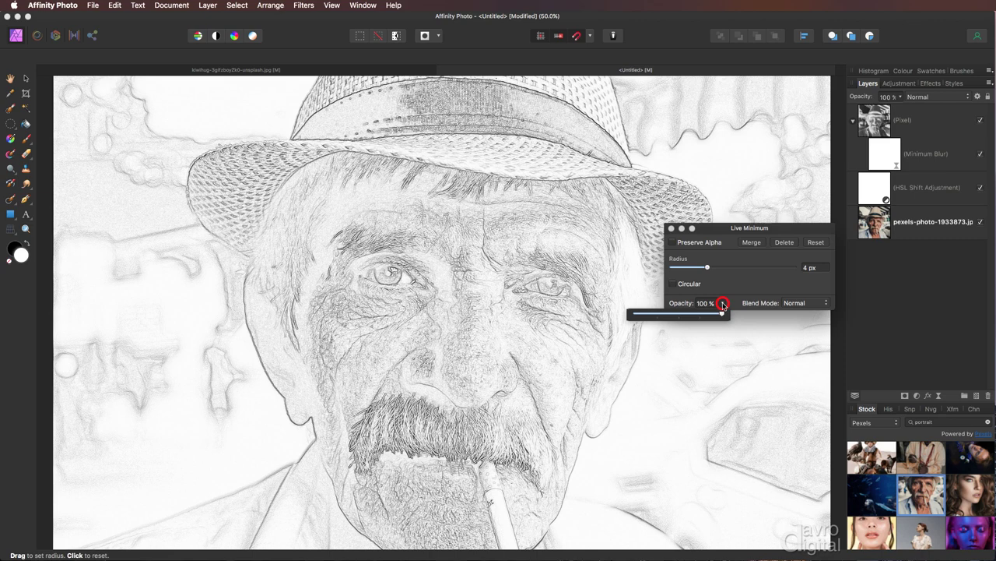
{"action": "left_click_drag", "start_coordinate": [721, 313], "coordinate": [675, 318]}
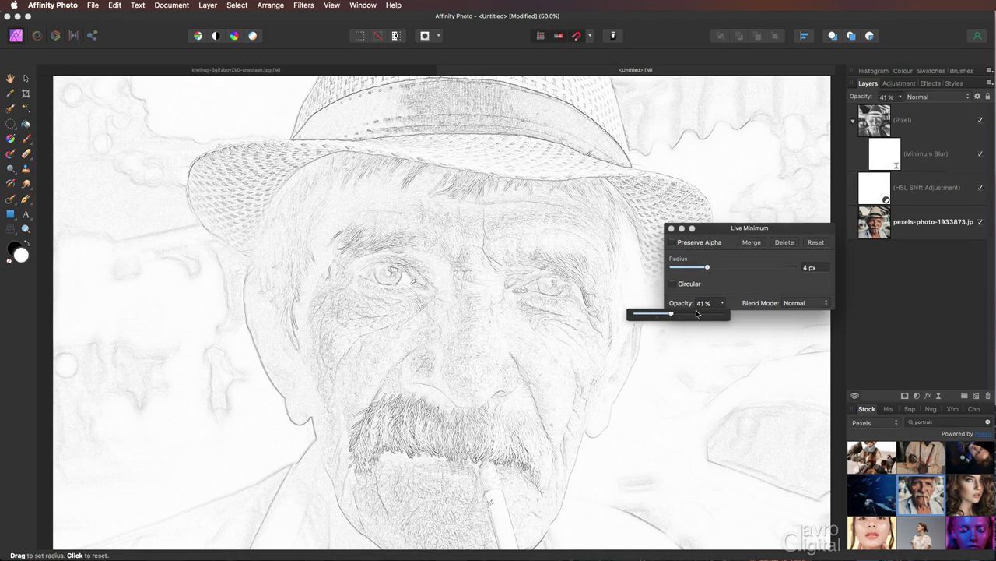
{"action": "left_click", "coordinate": [673, 228]}
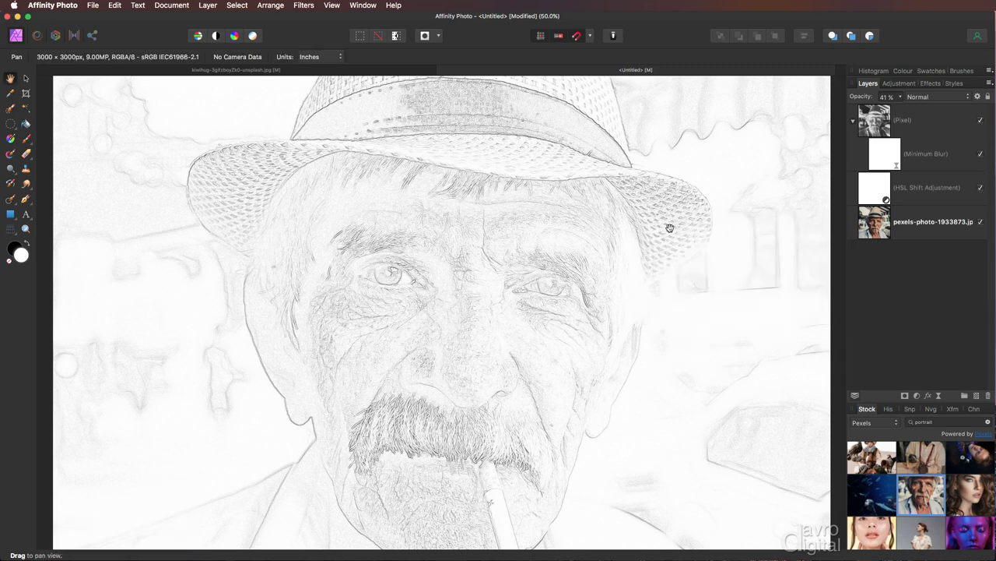
{"action": "key", "text": "super+0"}
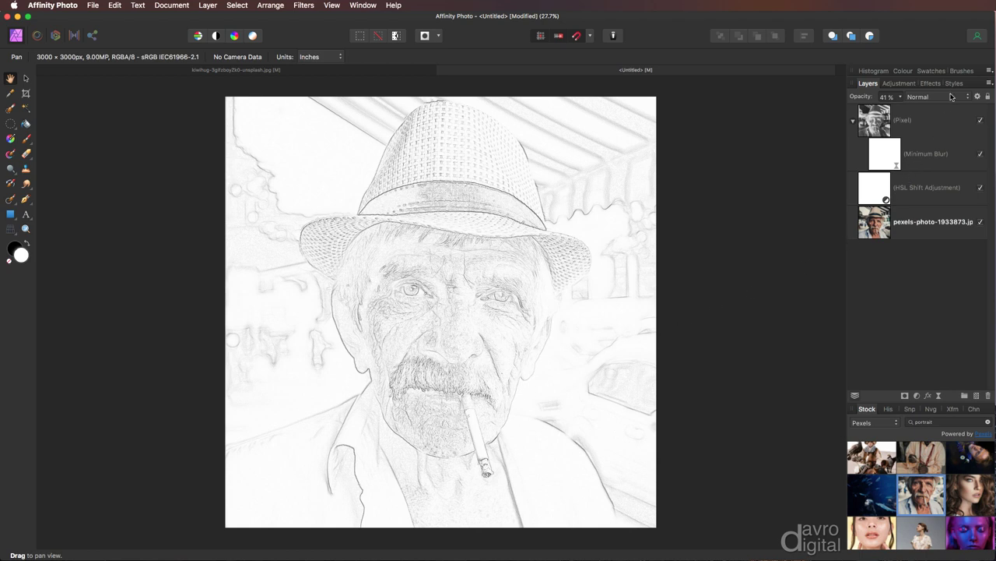
Step: Choose the 512 px Round Light Brush on the Brush tool, painting in black
{"action": "left_click", "coordinate": [962, 71]}
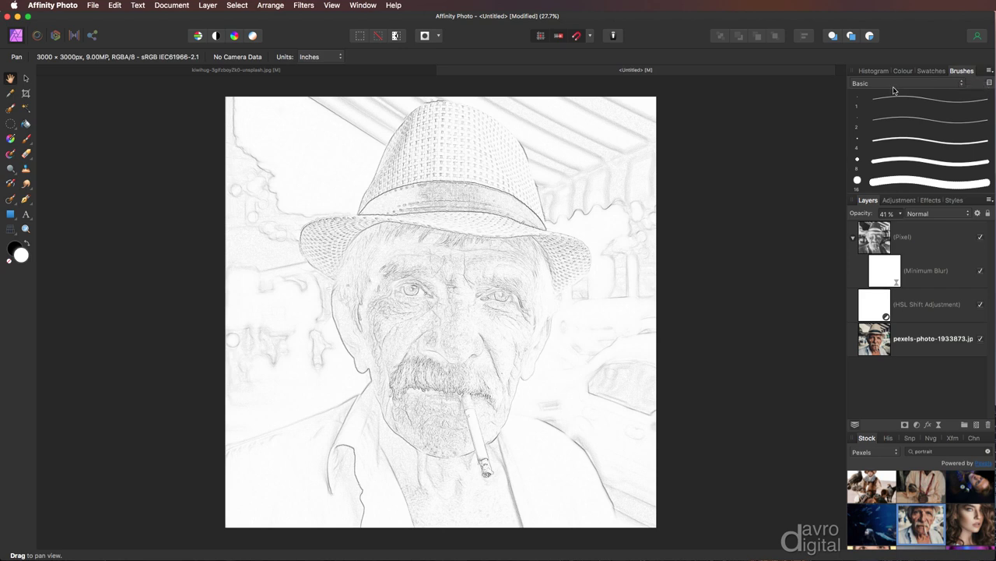
{"action": "scroll", "coordinate": [895, 115], "scroll_direction": "down", "scroll_amount": 4}
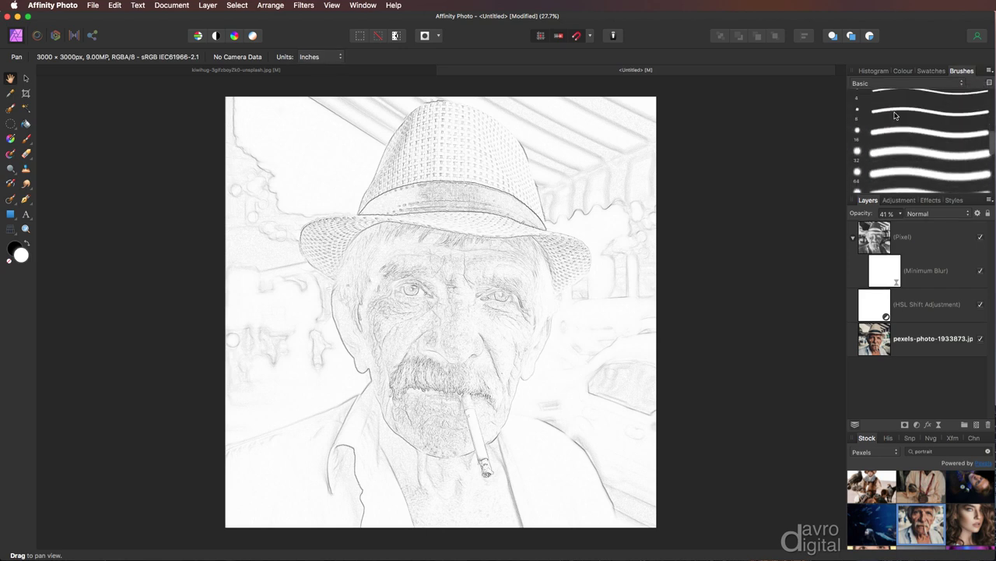
{"action": "scroll", "coordinate": [895, 115], "scroll_direction": "down", "scroll_amount": 3}
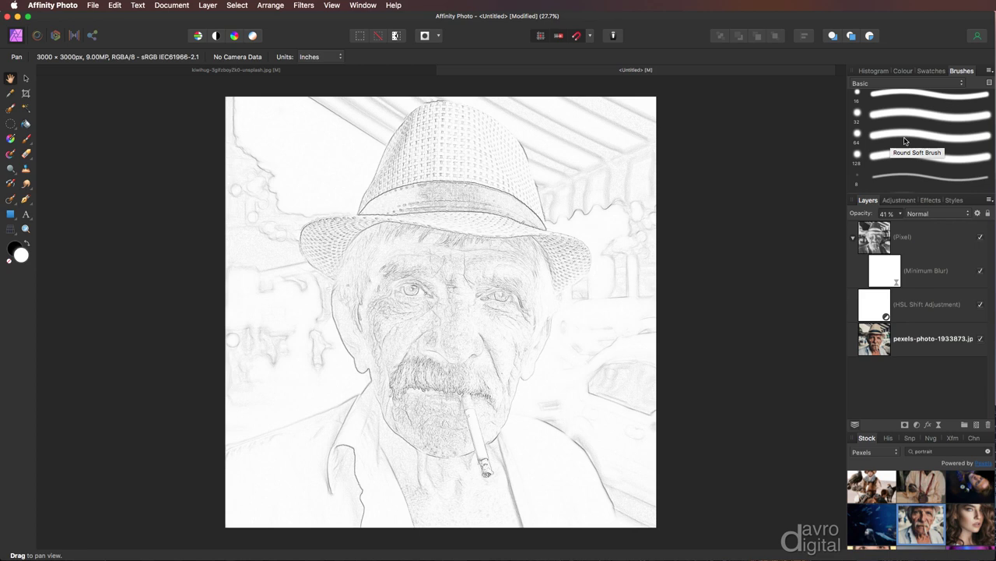
{"action": "scroll", "coordinate": [926, 141], "scroll_direction": "down", "scroll_amount": 4}
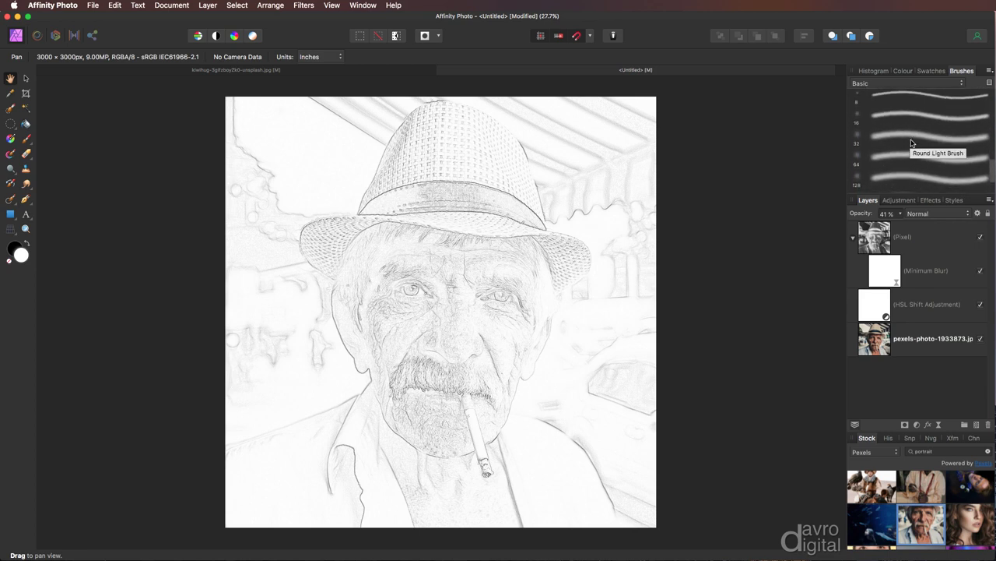
{"action": "scroll", "coordinate": [912, 143], "scroll_direction": "down", "scroll_amount": 3}
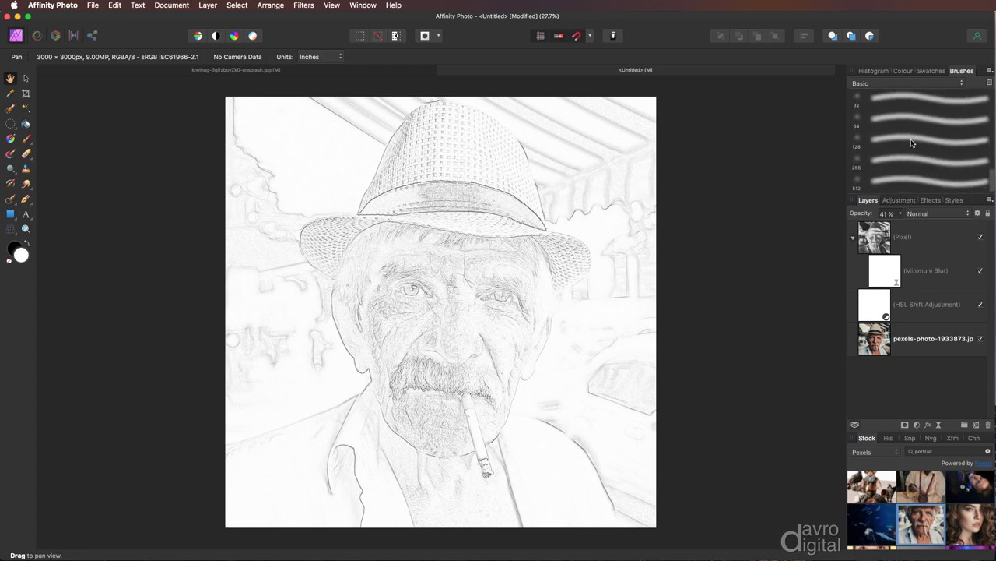
{"action": "left_click", "coordinate": [865, 184]}
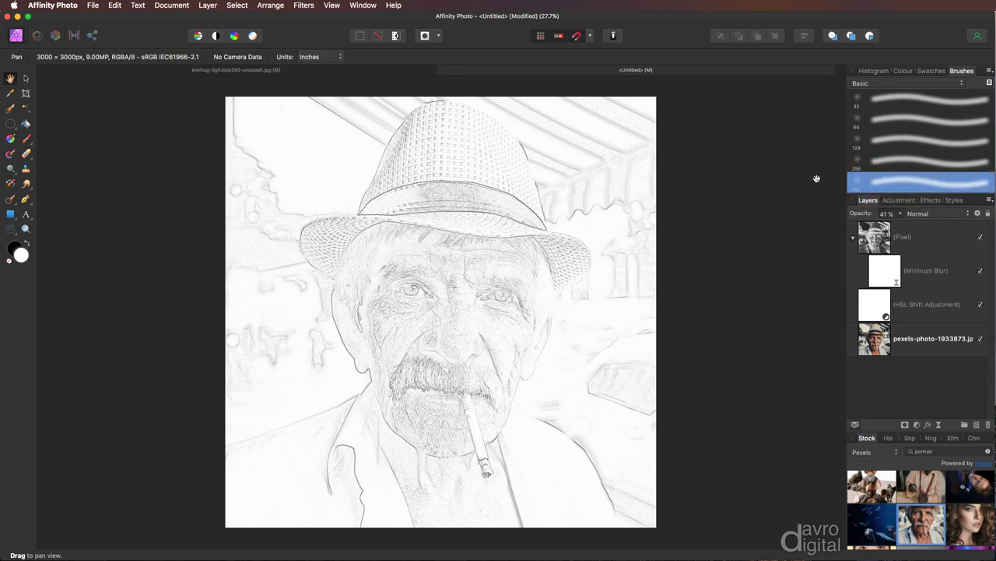
{"action": "key", "text": "b"}
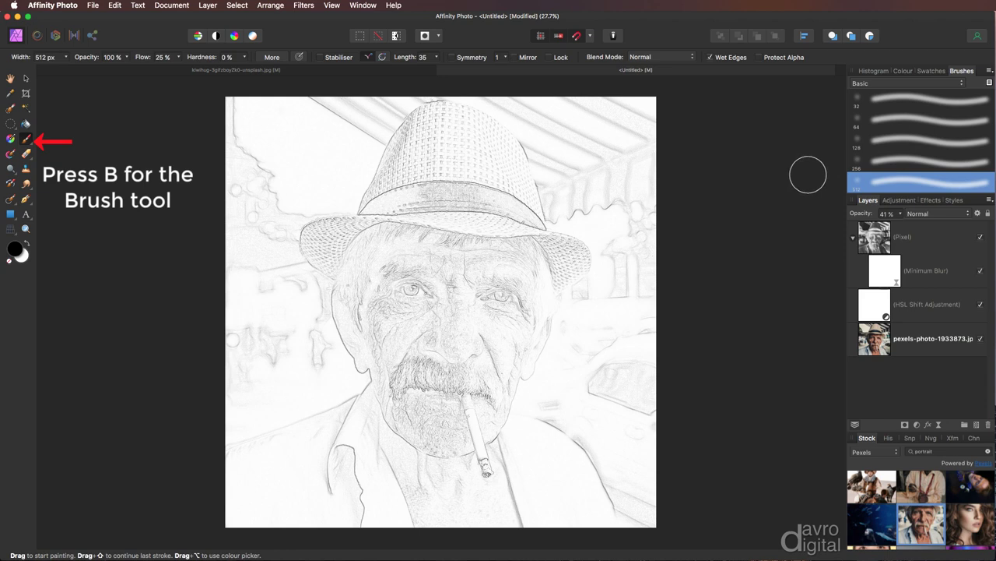
{"action": "left_click", "coordinate": [903, 70]}
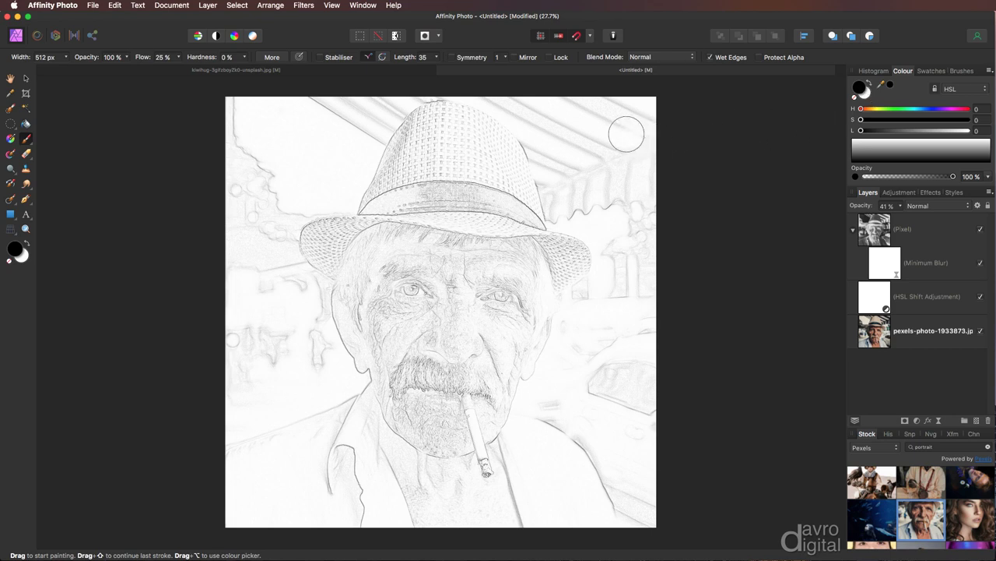
Step: On the Minimum Blur mask, paint out background lines along the top and right edge
{"action": "left_click", "coordinate": [883, 263]}
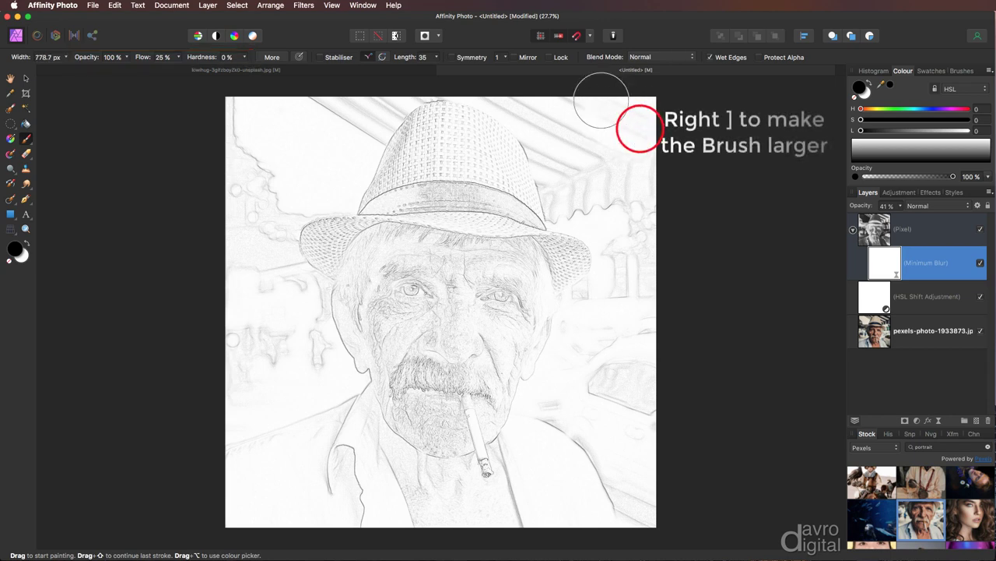
{"action": "mouse_move", "coordinate": [542, 100]}
{"action": "left_mouse_down"}
{"action": "mouse_move", "coordinate": [631, 116]}
{"action": "mouse_move", "coordinate": [537, 100]}
{"action": "mouse_move", "coordinate": [507, 85]}
{"action": "mouse_move", "coordinate": [518, 85]}
{"action": "left_mouse_up"}
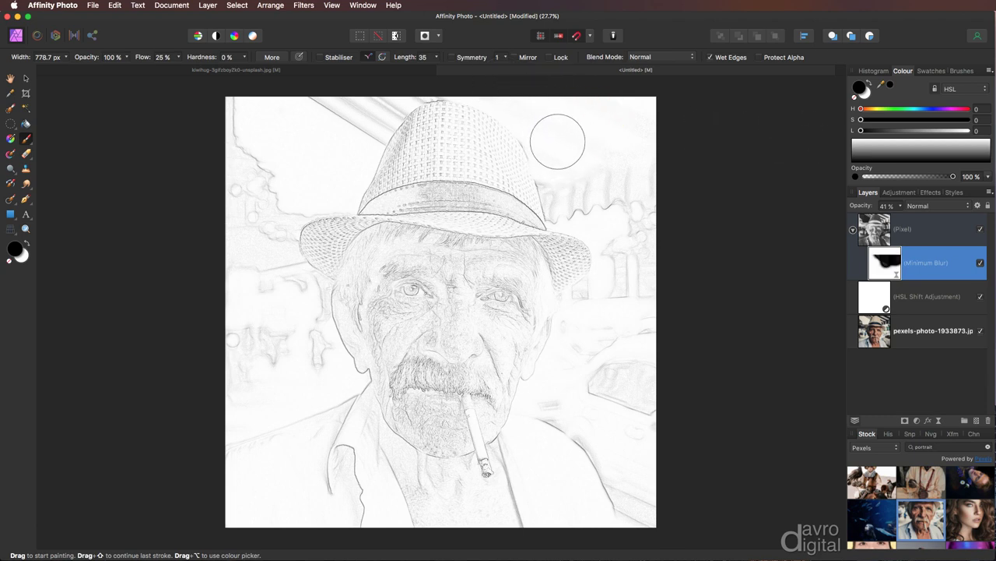
{"action": "left_click_drag", "start_coordinate": [570, 183], "coordinate": [575, 192]}
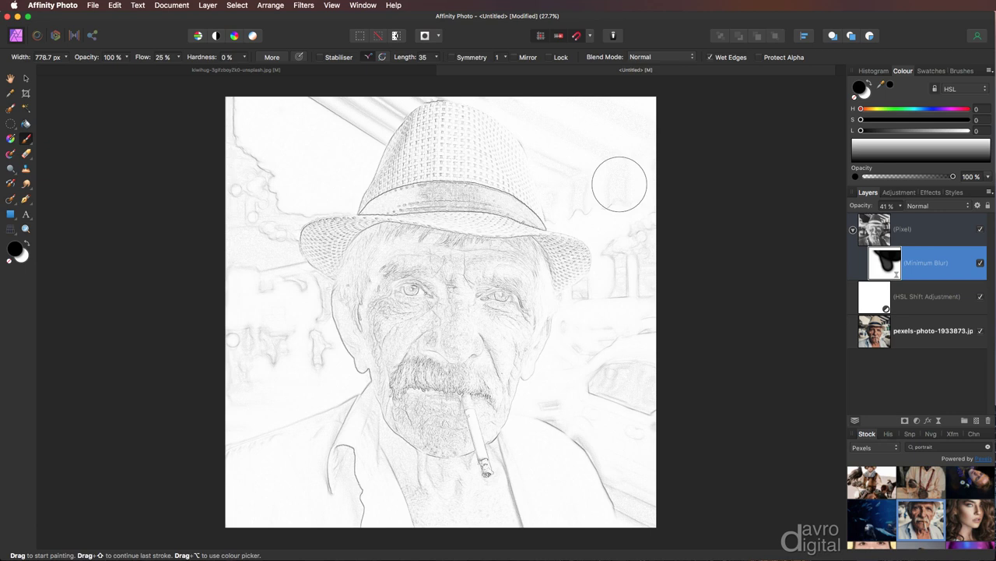
{"action": "left_click_drag", "start_coordinate": [605, 179], "coordinate": [563, 151]}
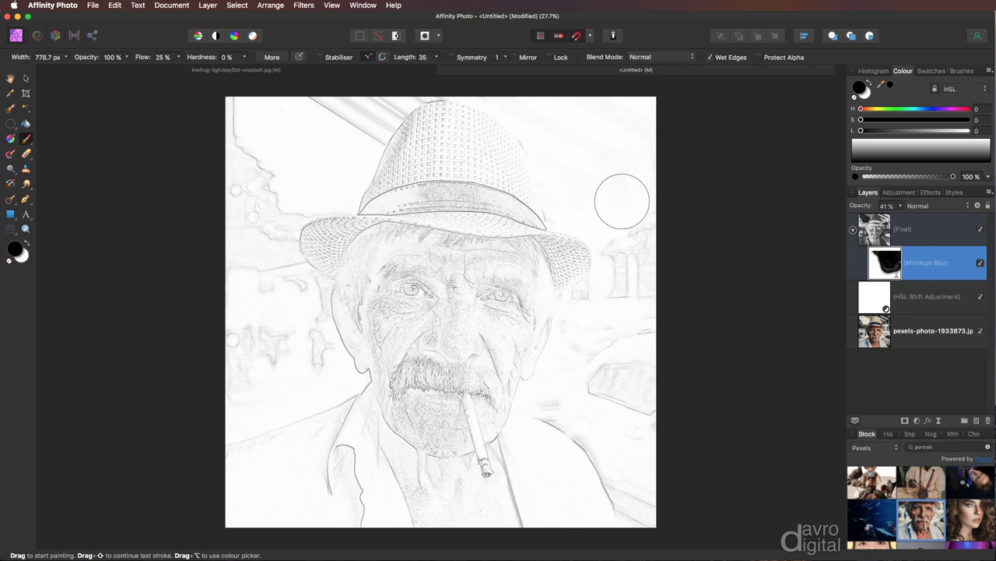
{"action": "mouse_move", "coordinate": [621, 200]}
{"action": "left_mouse_down"}
{"action": "mouse_move", "coordinate": [638, 231]}
{"action": "mouse_move", "coordinate": [625, 285]}
{"action": "mouse_move", "coordinate": [605, 309]}
{"action": "left_mouse_up"}
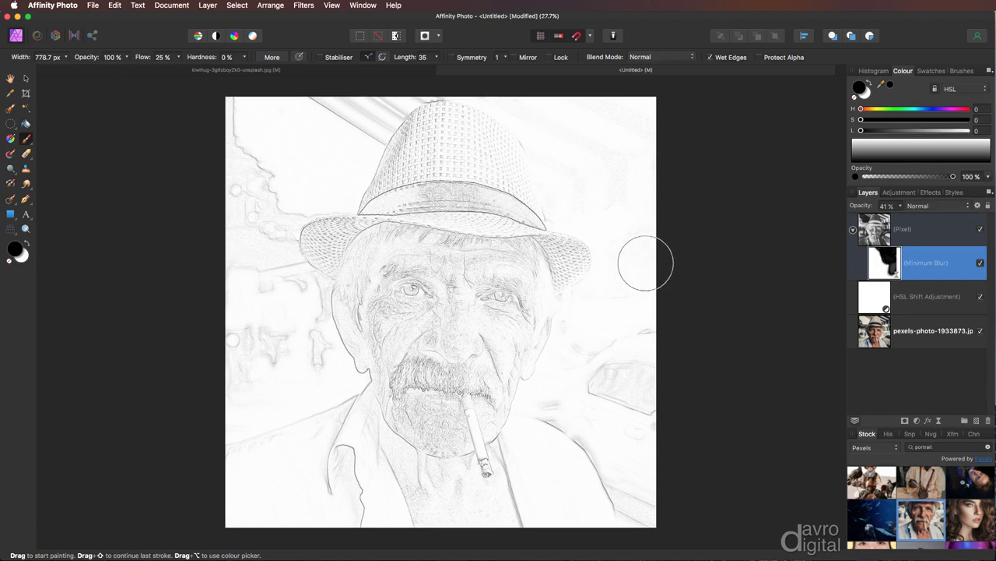
{"action": "mouse_move", "coordinate": [640, 241]}
{"action": "left_mouse_down"}
{"action": "mouse_move", "coordinate": [637, 353]}
{"action": "mouse_move", "coordinate": [582, 340]}
{"action": "mouse_move", "coordinate": [561, 395]}
{"action": "mouse_move", "coordinate": [599, 410]}
{"action": "mouse_move", "coordinate": [640, 399]}
{"action": "mouse_move", "coordinate": [639, 387]}
{"action": "mouse_move", "coordinate": [611, 377]}
{"action": "mouse_move", "coordinate": [635, 413]}
{"action": "mouse_move", "coordinate": [597, 417]}
{"action": "mouse_move", "coordinate": [608, 435]}
{"action": "mouse_move", "coordinate": [597, 412]}
{"action": "mouse_move", "coordinate": [570, 397]}
{"action": "mouse_move", "coordinate": [608, 419]}
{"action": "mouse_move", "coordinate": [643, 466]}
{"action": "mouse_move", "coordinate": [641, 521]}
{"action": "left_mouse_up"}
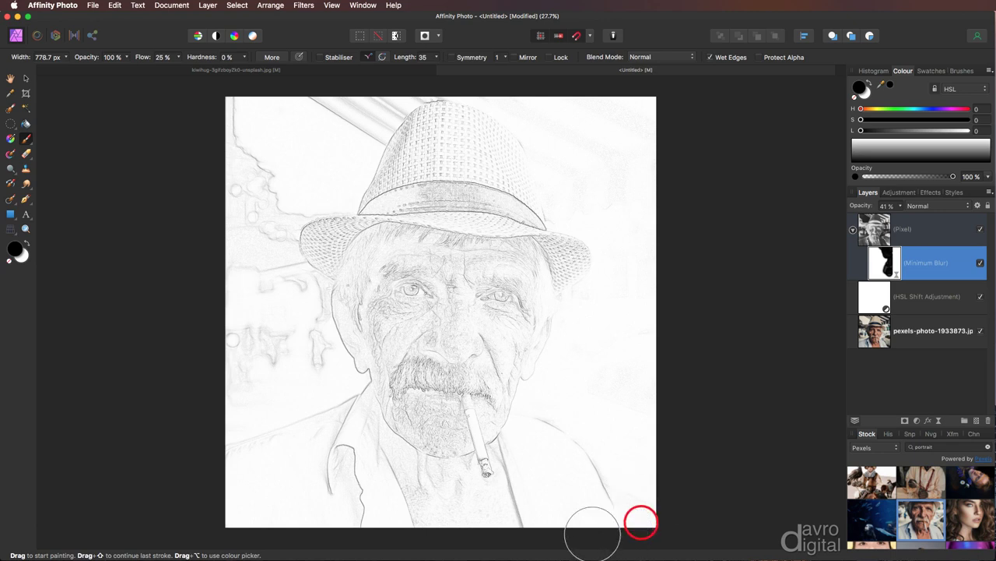
Step: Paint out background marks along the bottom, left side and above the hat
{"action": "left_click", "coordinate": [527, 536]}
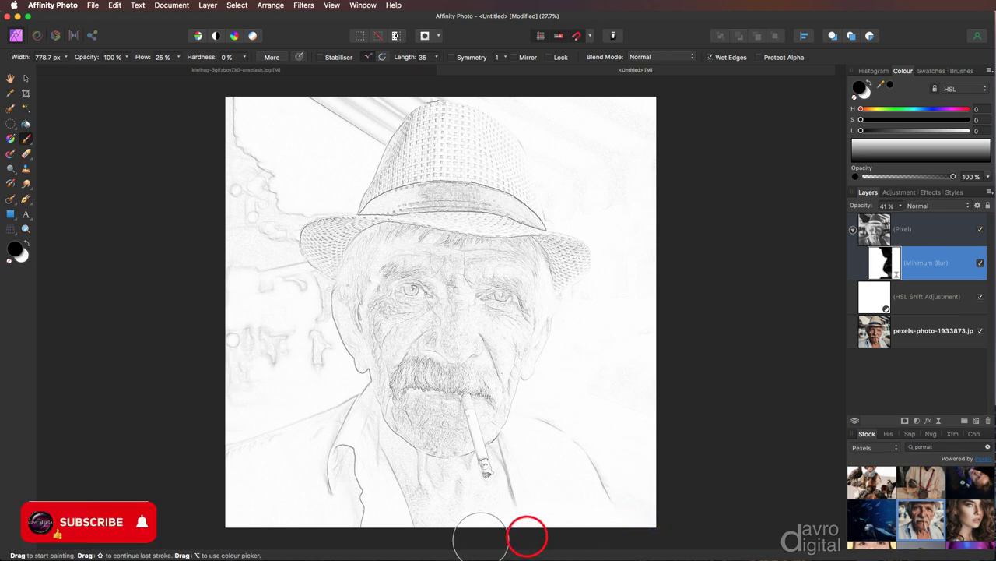
{"action": "left_click_drag", "start_coordinate": [424, 539], "coordinate": [335, 536]}
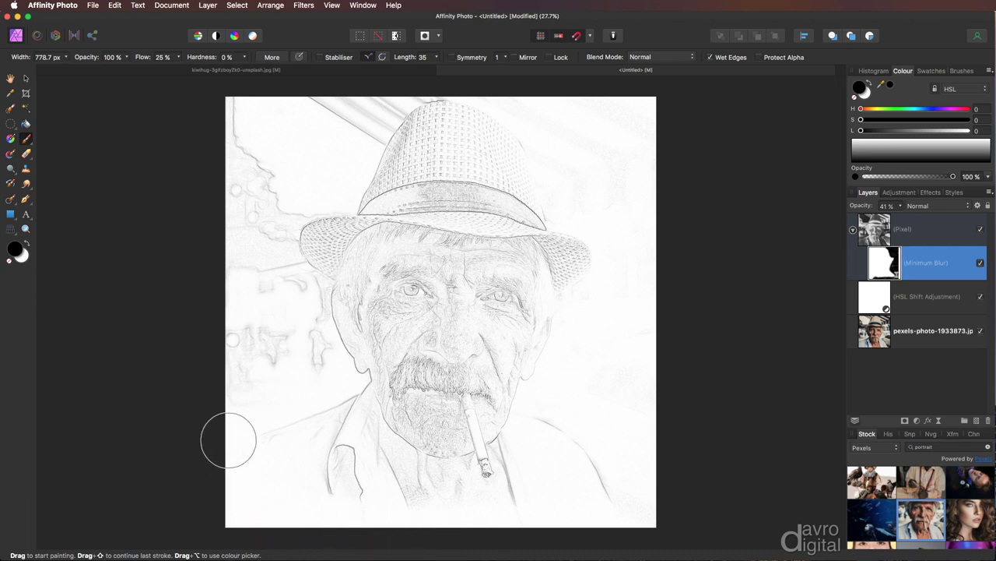
{"action": "mouse_move", "coordinate": [285, 374]}
{"action": "left_mouse_down"}
{"action": "mouse_move", "coordinate": [307, 351]}
{"action": "mouse_move", "coordinate": [303, 310]}
{"action": "mouse_move", "coordinate": [262, 305]}
{"action": "mouse_move", "coordinate": [272, 347]}
{"action": "mouse_move", "coordinate": [303, 336]}
{"action": "left_mouse_up"}
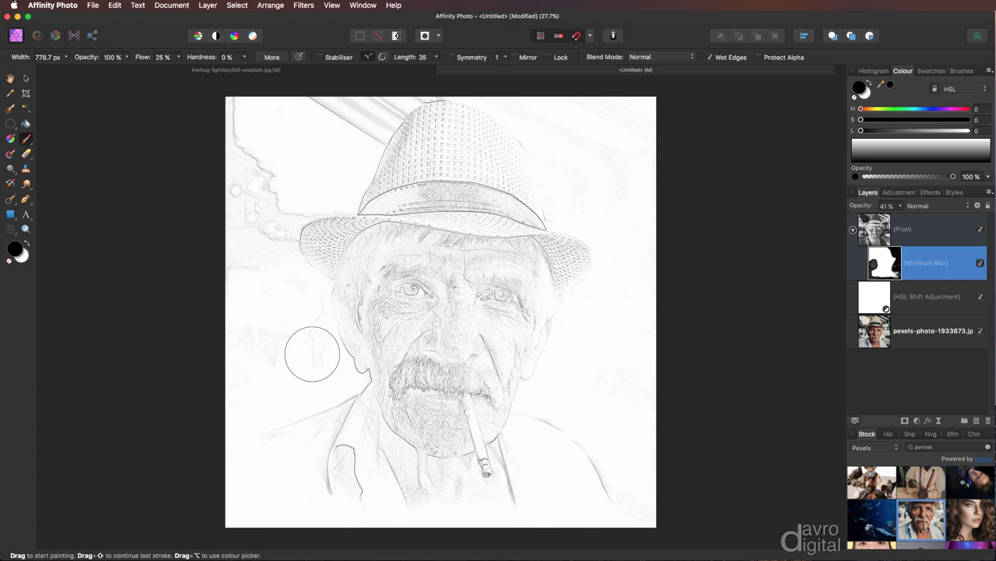
{"action": "left_click", "coordinate": [310, 355]}
{"action": "mouse_move", "coordinate": [281, 283]}
{"action": "left_mouse_down"}
{"action": "mouse_move", "coordinate": [242, 319]}
{"action": "mouse_move", "coordinate": [245, 363]}
{"action": "mouse_move", "coordinate": [240, 288]}
{"action": "mouse_move", "coordinate": [257, 225]}
{"action": "mouse_move", "coordinate": [279, 207]}
{"action": "left_mouse_up"}
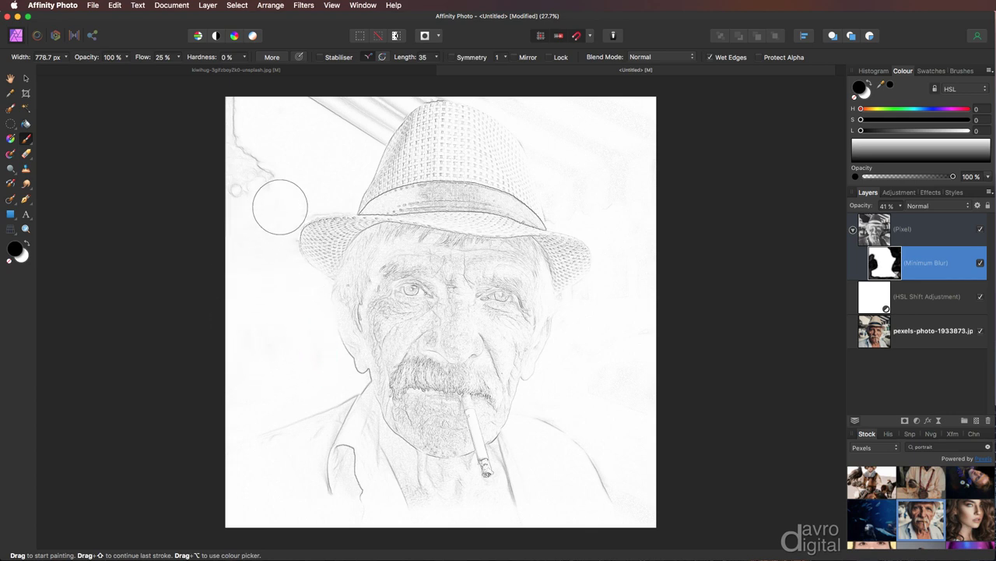
{"action": "mouse_move", "coordinate": [331, 185]}
{"action": "left_mouse_down"}
{"action": "mouse_move", "coordinate": [286, 185]}
{"action": "mouse_move", "coordinate": [238, 145]}
{"action": "left_mouse_up"}
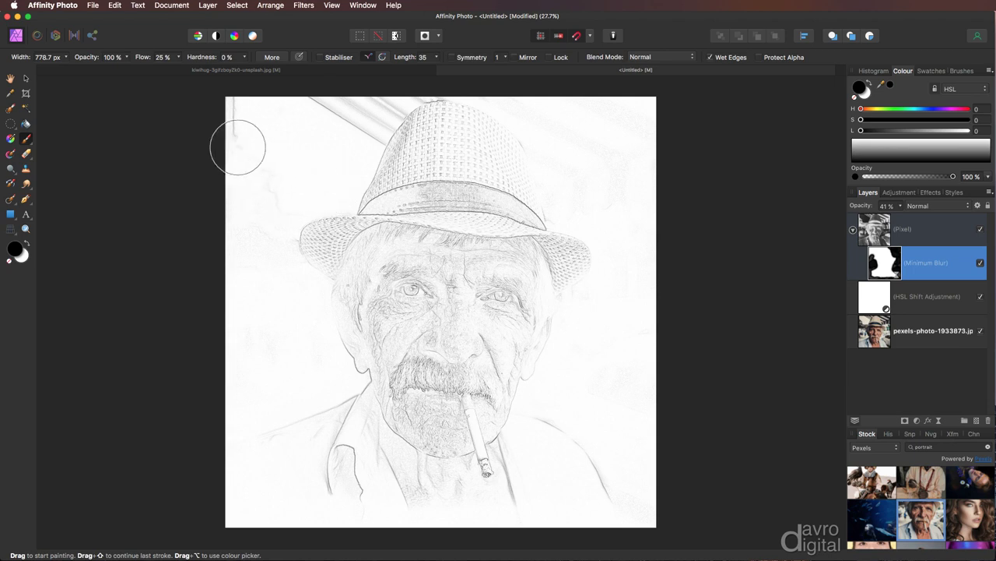
{"action": "left_click", "coordinate": [234, 165]}
{"action": "mouse_move", "coordinate": [322, 127]}
{"action": "left_mouse_down"}
{"action": "mouse_move", "coordinate": [334, 107]}
{"action": "mouse_move", "coordinate": [358, 99]}
{"action": "mouse_move", "coordinate": [372, 111]}
{"action": "mouse_move", "coordinate": [346, 109]}
{"action": "mouse_move", "coordinate": [404, 81]}
{"action": "left_mouse_up"}
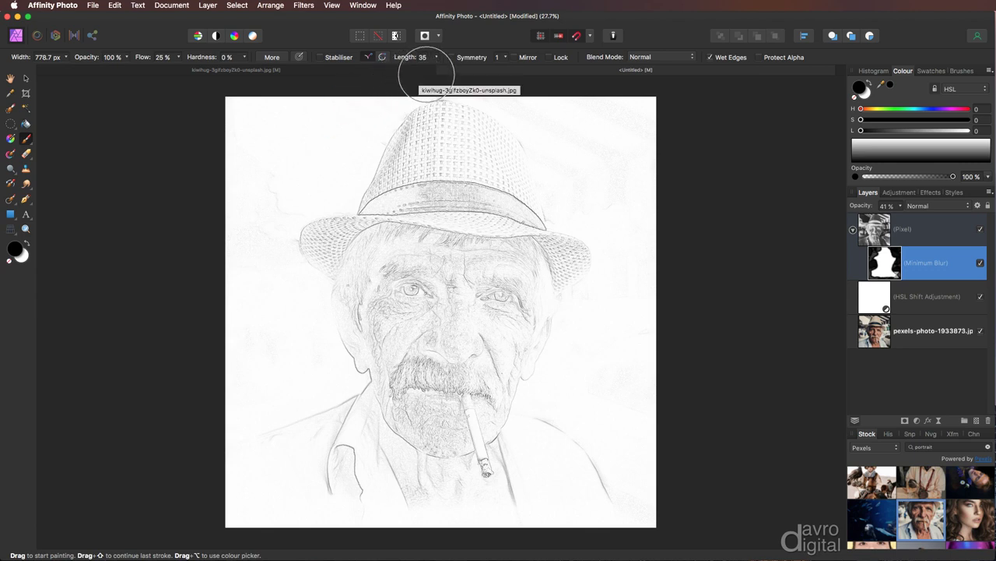
{"action": "mouse_move", "coordinate": [261, 191]}
{"action": "left_mouse_down"}
{"action": "mouse_move", "coordinate": [258, 219]}
{"action": "mouse_move", "coordinate": [262, 189]}
{"action": "left_mouse_up"}
{"action": "key", "text": "space"}
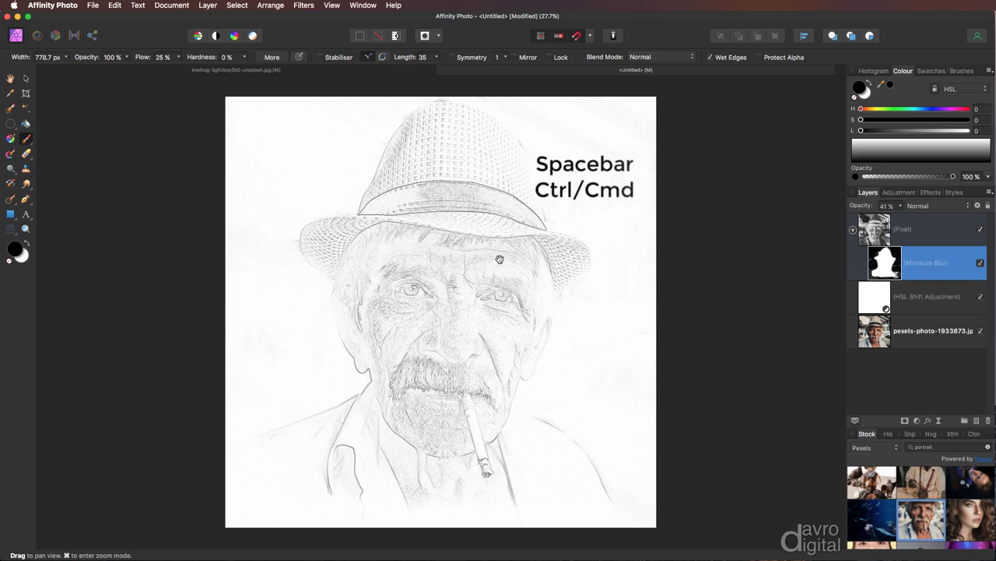
Step: Zoom onto the forehead and soften its wrinkle lines with a smaller 50%-opacity brush
{"action": "key", "text": "super"}
{"action": "left_click", "coordinate": [501, 258]}
{"action": "left_click", "coordinate": [501, 259]}
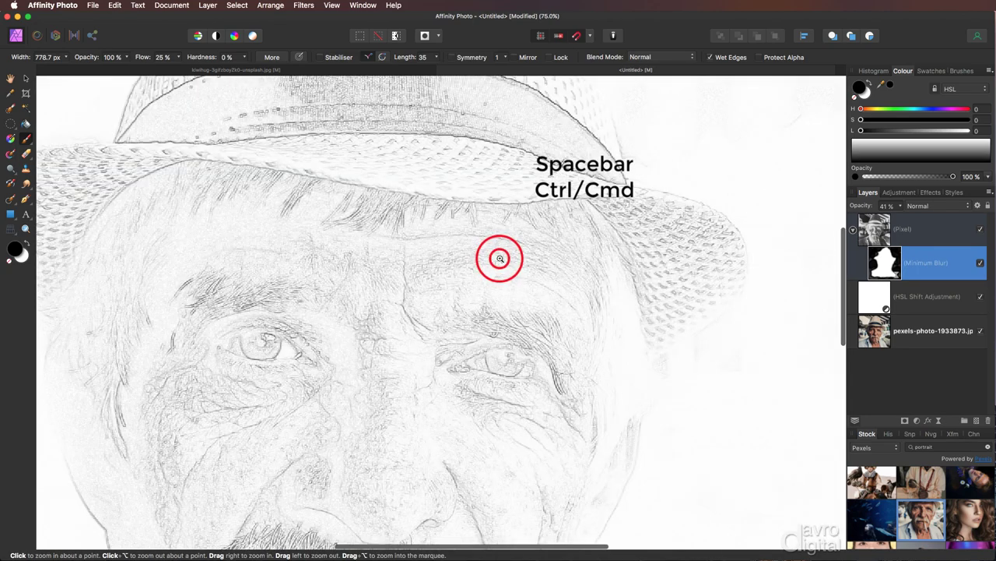
{"action": "mouse_move", "coordinate": [502, 261]}
{"action": "left_mouse_down"}
{"action": "mouse_move", "coordinate": [534, 260]}
{"action": "mouse_move", "coordinate": [515, 265]}
{"action": "left_mouse_up"}
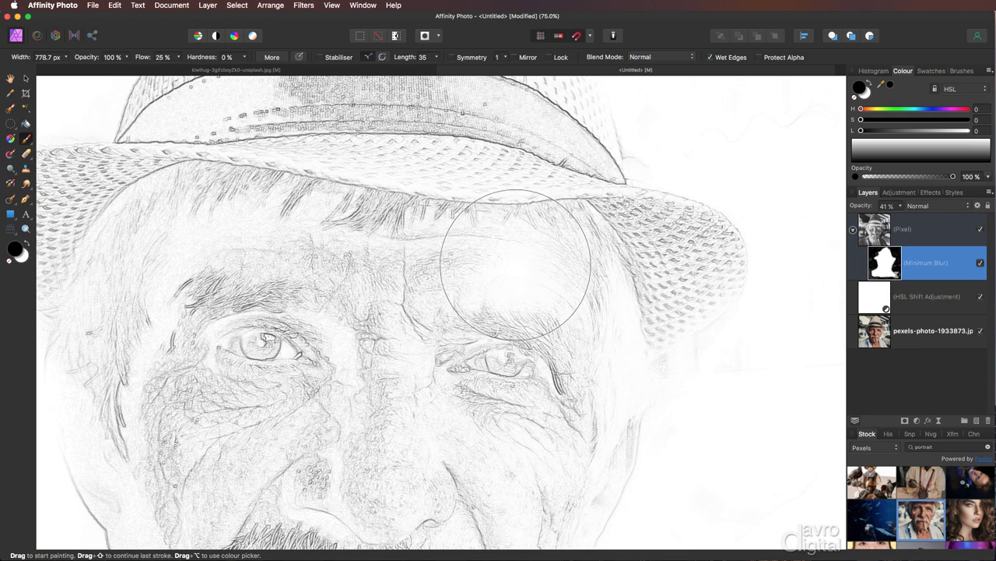
{"action": "key", "text": "super+z"}
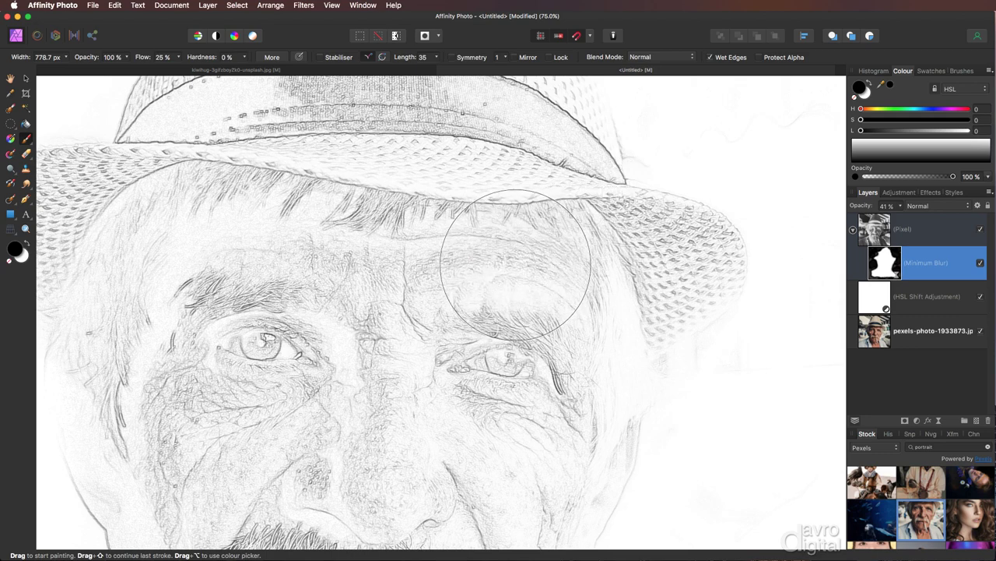
{"action": "key", "text": "bracketleft"}
{"action": "key", "text": "bracketleft"}
{"action": "key", "text": "bracketleft"}
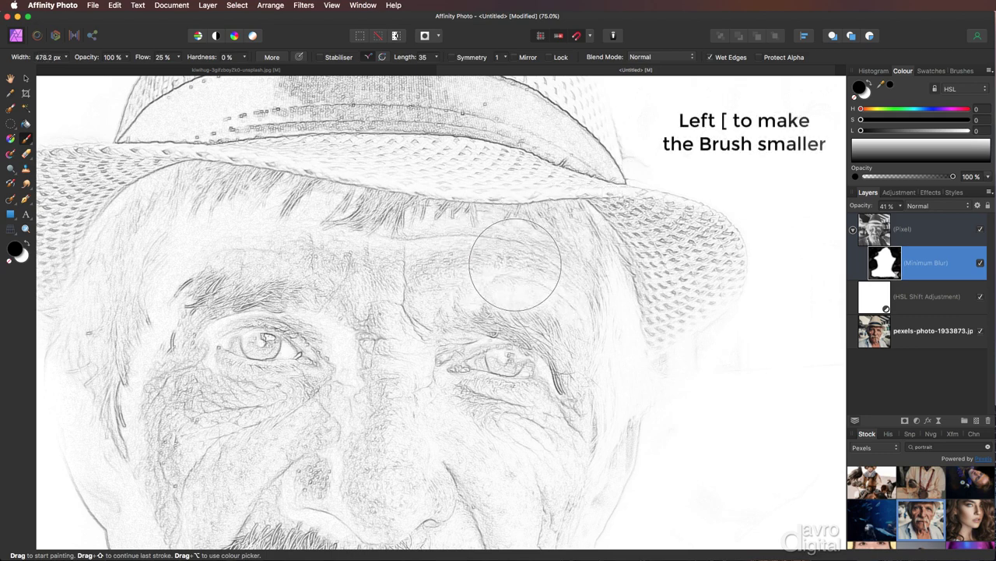
{"action": "mouse_move", "coordinate": [514, 264]}
{"action": "left_mouse_down"}
{"action": "mouse_move", "coordinate": [527, 262]}
{"action": "mouse_move", "coordinate": [494, 263]}
{"action": "mouse_move", "coordinate": [529, 262]}
{"action": "mouse_move", "coordinate": [474, 264]}
{"action": "mouse_move", "coordinate": [535, 264]}
{"action": "mouse_move", "coordinate": [471, 262]}
{"action": "mouse_move", "coordinate": [534, 267]}
{"action": "mouse_move", "coordinate": [485, 257]}
{"action": "mouse_move", "coordinate": [520, 262]}
{"action": "left_mouse_up"}
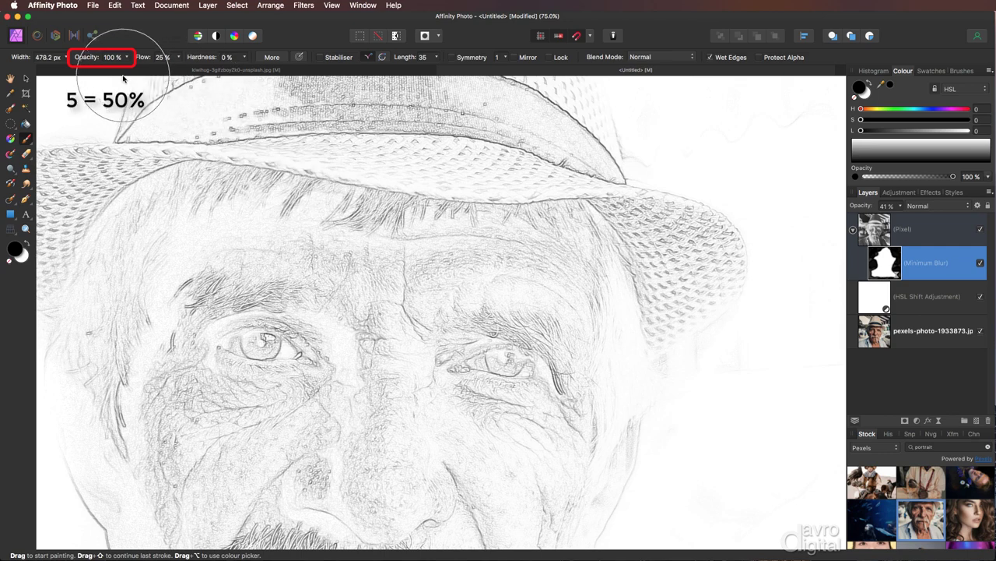
{"action": "left_click_drag", "start_coordinate": [223, 196], "coordinate": [247, 217]}
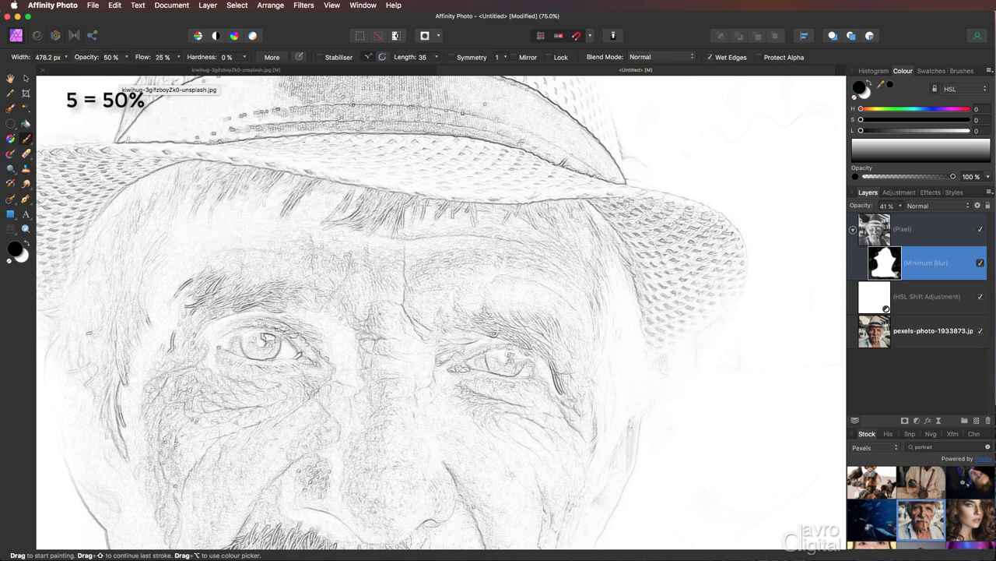
{"action": "mouse_move", "coordinate": [572, 298]}
{"action": "left_mouse_down"}
{"action": "mouse_move", "coordinate": [525, 249]}
{"action": "mouse_move", "coordinate": [579, 289]}
{"action": "mouse_move", "coordinate": [511, 260]}
{"action": "mouse_move", "coordinate": [360, 265]}
{"action": "mouse_move", "coordinate": [460, 271]}
{"action": "mouse_move", "coordinate": [412, 292]}
{"action": "mouse_move", "coordinate": [244, 229]}
{"action": "mouse_move", "coordinate": [367, 279]}
{"action": "mouse_move", "coordinate": [374, 351]}
{"action": "mouse_move", "coordinate": [338, 423]}
{"action": "mouse_move", "coordinate": [334, 407]}
{"action": "mouse_move", "coordinate": [396, 374]}
{"action": "mouse_move", "coordinate": [500, 278]}
{"action": "mouse_move", "coordinate": [525, 269]}
{"action": "mouse_move", "coordinate": [350, 412]}
{"action": "mouse_move", "coordinate": [401, 425]}
{"action": "mouse_move", "coordinate": [456, 396]}
{"action": "left_mouse_up"}
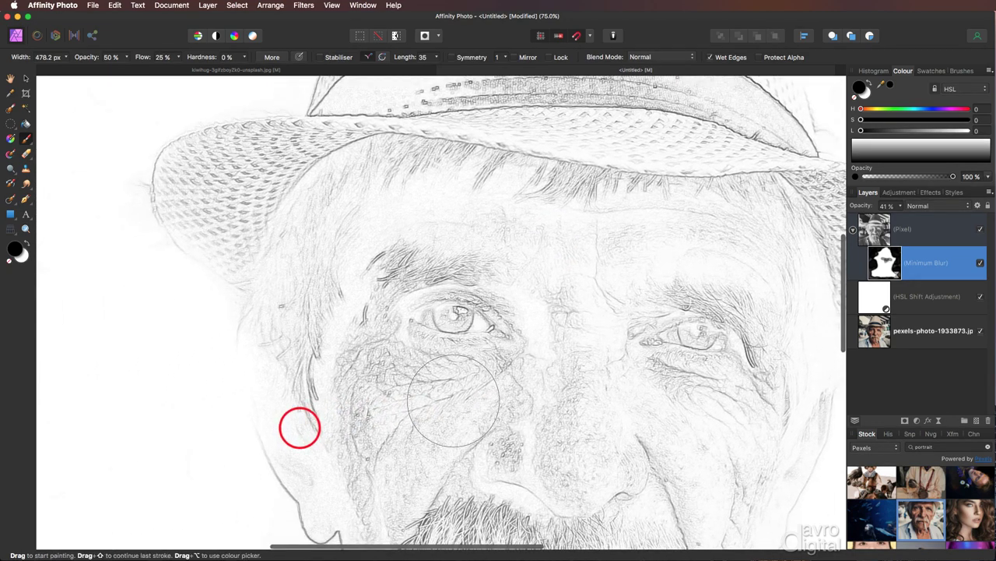
Step: Soften the cheek, under-eye, nose-bridge, brow and chin lines with a smaller brush
{"action": "mouse_move", "coordinate": [400, 379]}
{"action": "left_mouse_down"}
{"action": "mouse_move", "coordinate": [395, 367]}
{"action": "mouse_move", "coordinate": [456, 379]}
{"action": "mouse_move", "coordinate": [485, 356]}
{"action": "mouse_move", "coordinate": [472, 374]}
{"action": "mouse_move", "coordinate": [424, 389]}
{"action": "left_mouse_up"}
{"action": "mouse_move", "coordinate": [406, 394]}
{"action": "left_mouse_down"}
{"action": "mouse_move", "coordinate": [387, 397]}
{"action": "mouse_move", "coordinate": [363, 431]}
{"action": "mouse_move", "coordinate": [383, 503]}
{"action": "left_mouse_up"}
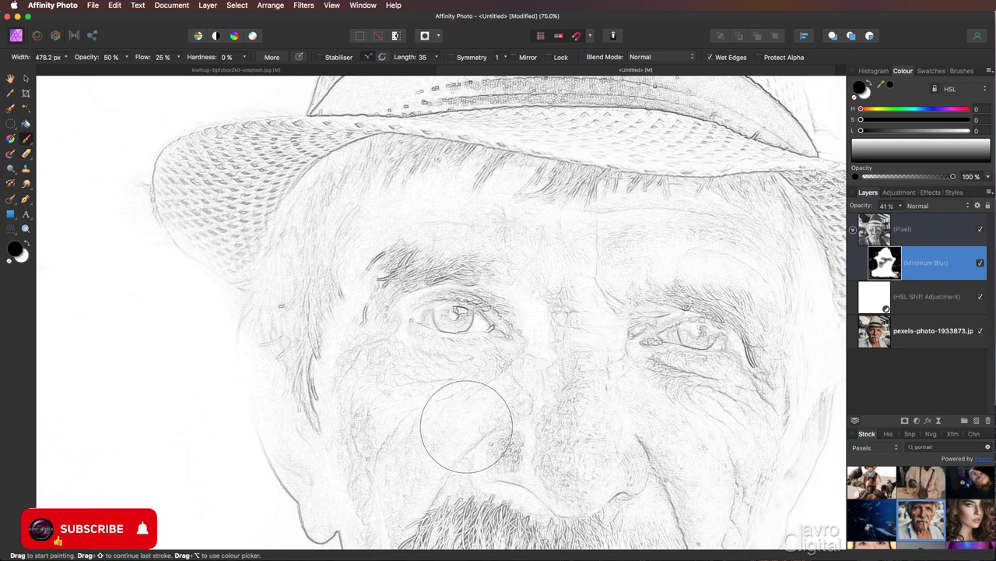
{"action": "mouse_move", "coordinate": [466, 427]}
{"action": "left_mouse_down"}
{"action": "mouse_move", "coordinate": [504, 427]}
{"action": "mouse_move", "coordinate": [538, 448]}
{"action": "mouse_move", "coordinate": [564, 425]}
{"action": "mouse_move", "coordinate": [572, 342]}
{"action": "mouse_move", "coordinate": [580, 366]}
{"action": "left_mouse_up"}
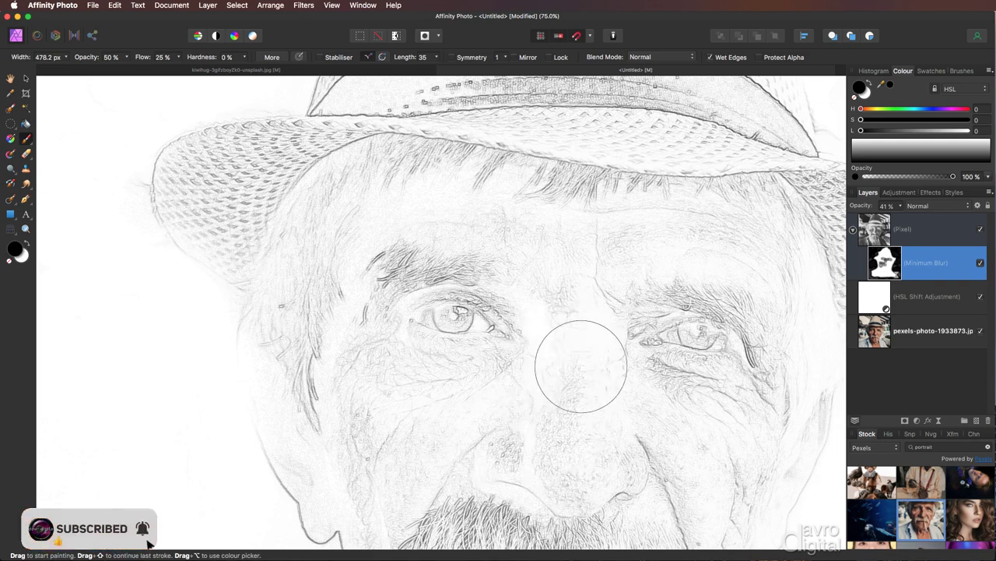
{"action": "left_click_drag", "start_coordinate": [636, 382], "coordinate": [721, 404]}
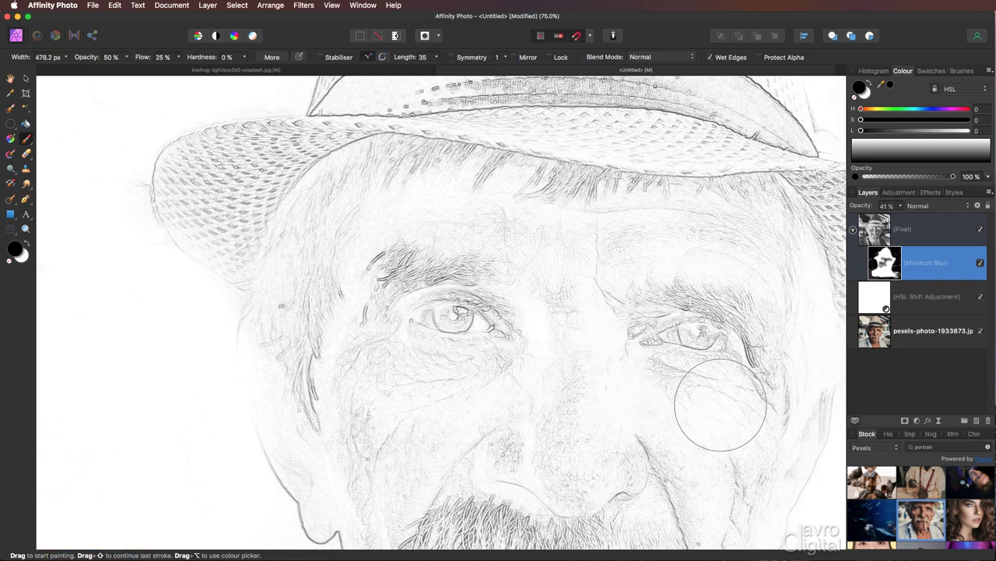
{"action": "key", "text": "bracketleft"}
{"action": "key", "text": "bracketleft"}
{"action": "key", "text": "bracketleft"}
{"action": "mouse_move", "coordinate": [661, 371]}
{"action": "left_mouse_down"}
{"action": "mouse_move", "coordinate": [767, 379]}
{"action": "mouse_move", "coordinate": [767, 342]}
{"action": "mouse_move", "coordinate": [720, 292]}
{"action": "left_mouse_up"}
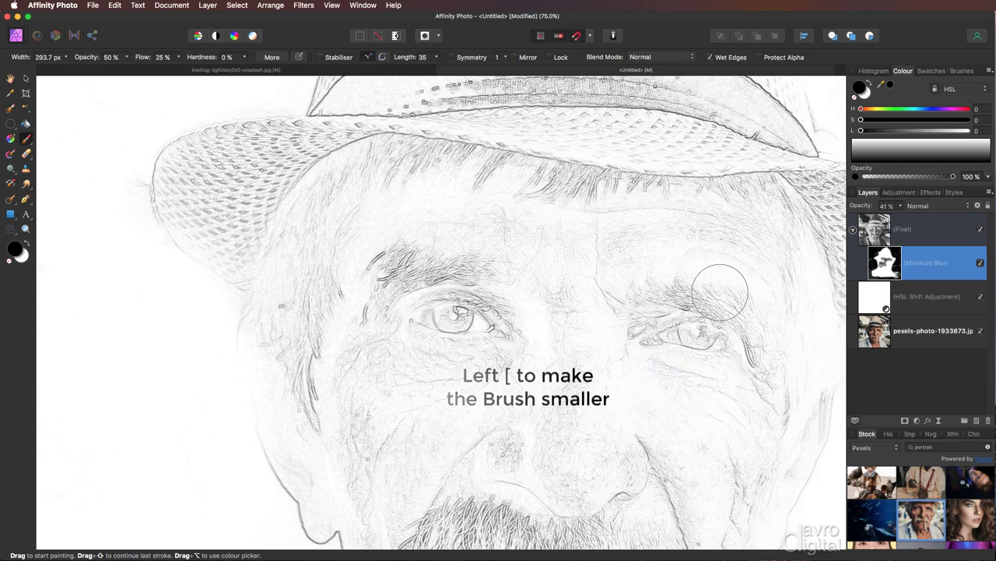
{"action": "left_click_drag", "start_coordinate": [447, 262], "coordinate": [381, 267]}
{"action": "mouse_move", "coordinate": [307, 294]}
{"action": "left_mouse_down"}
{"action": "mouse_move", "coordinate": [312, 388]}
{"action": "mouse_move", "coordinate": [332, 443]}
{"action": "mouse_move", "coordinate": [373, 486]}
{"action": "mouse_move", "coordinate": [342, 270]}
{"action": "mouse_move", "coordinate": [342, 339]}
{"action": "mouse_move", "coordinate": [392, 443]}
{"action": "mouse_move", "coordinate": [412, 462]}
{"action": "mouse_move", "coordinate": [418, 436]}
{"action": "mouse_move", "coordinate": [471, 421]}
{"action": "mouse_move", "coordinate": [531, 432]}
{"action": "mouse_move", "coordinate": [450, 435]}
{"action": "mouse_move", "coordinate": [525, 477]}
{"action": "mouse_move", "coordinate": [440, 475]}
{"action": "mouse_move", "coordinate": [526, 514]}
{"action": "left_mouse_up"}
{"action": "key", "text": "space"}
{"action": "key", "text": "space"}
{"action": "left_click_drag", "start_coordinate": [526, 514], "coordinate": [522, 510]}
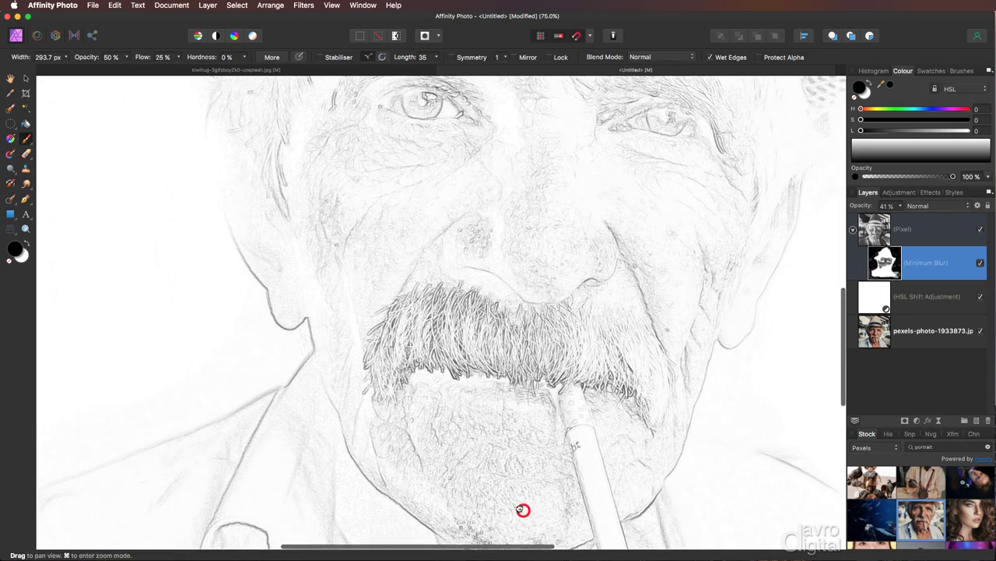
{"action": "scroll", "coordinate": [522, 510], "scroll_direction": "down", "scroll_amount": 3}
Step: At 30% brush opacity, soften the chin, right jaw and moustache on the mask
{"action": "left_click_drag", "start_coordinate": [439, 441], "coordinate": [393, 413]}
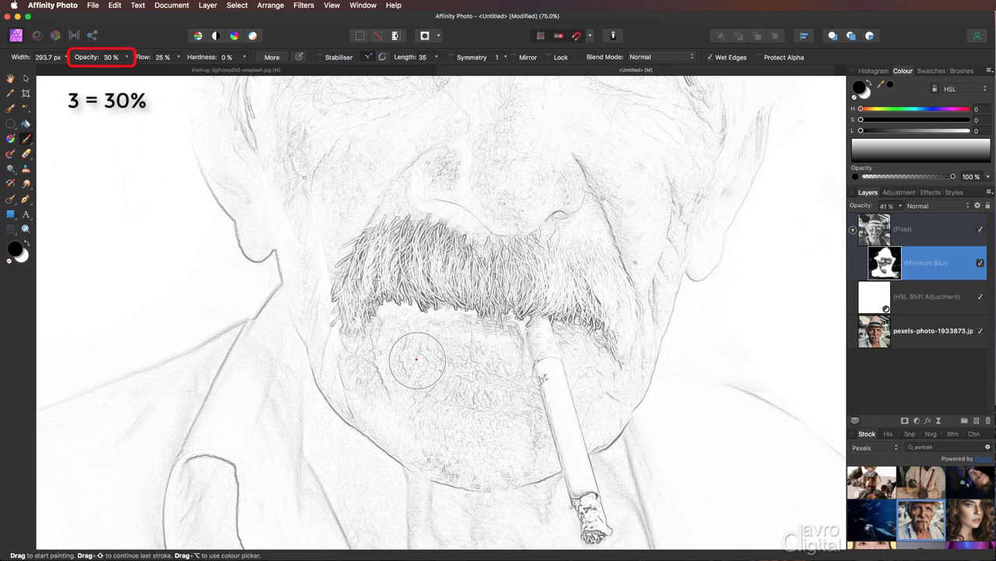
{"action": "mouse_move", "coordinate": [415, 356]}
{"action": "left_mouse_down"}
{"action": "mouse_move", "coordinate": [493, 363]}
{"action": "mouse_move", "coordinate": [379, 357]}
{"action": "mouse_move", "coordinate": [384, 384]}
{"action": "mouse_move", "coordinate": [488, 437]}
{"action": "mouse_move", "coordinate": [501, 439]}
{"action": "mouse_move", "coordinate": [512, 425]}
{"action": "mouse_move", "coordinate": [491, 371]}
{"action": "mouse_move", "coordinate": [572, 410]}
{"action": "mouse_move", "coordinate": [606, 397]}
{"action": "left_mouse_up"}
{"action": "left_click_drag", "start_coordinate": [610, 397], "coordinate": [611, 365]}
{"action": "mouse_move", "coordinate": [600, 331]}
{"action": "left_mouse_down"}
{"action": "mouse_move", "coordinate": [567, 301]}
{"action": "mouse_move", "coordinate": [576, 306]}
{"action": "mouse_move", "coordinate": [494, 302]}
{"action": "mouse_move", "coordinate": [506, 300]}
{"action": "left_mouse_up"}
{"action": "mouse_move", "coordinate": [521, 298]}
{"action": "left_mouse_down"}
{"action": "mouse_move", "coordinate": [506, 265]}
{"action": "mouse_move", "coordinate": [479, 263]}
{"action": "left_mouse_up"}
{"action": "mouse_move", "coordinate": [474, 257]}
{"action": "left_mouse_down"}
{"action": "mouse_move", "coordinate": [436, 234]}
{"action": "mouse_move", "coordinate": [378, 243]}
{"action": "mouse_move", "coordinate": [347, 308]}
{"action": "mouse_move", "coordinate": [471, 300]}
{"action": "mouse_move", "coordinate": [377, 297]}
{"action": "mouse_move", "coordinate": [471, 298]}
{"action": "mouse_move", "coordinate": [537, 319]}
{"action": "mouse_move", "coordinate": [588, 514]}
{"action": "mouse_move", "coordinate": [604, 463]}
{"action": "left_mouse_up"}
Step: Soften the right cheek, left cheek and left brow lines on the mask
{"action": "scroll", "coordinate": [565, 316], "scroll_direction": "up", "scroll_amount": 5}
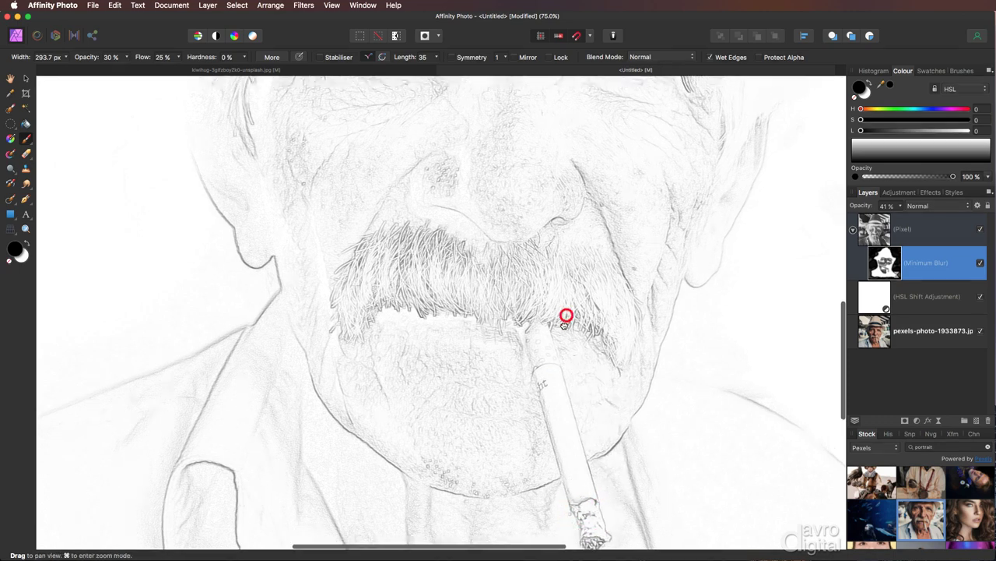
{"action": "mouse_move", "coordinate": [534, 328]}
{"action": "left_mouse_down"}
{"action": "mouse_move", "coordinate": [577, 429]}
{"action": "mouse_move", "coordinate": [637, 310]}
{"action": "left_mouse_up"}
{"action": "mouse_move", "coordinate": [640, 307]}
{"action": "left_mouse_down"}
{"action": "mouse_move", "coordinate": [669, 289]}
{"action": "mouse_move", "coordinate": [667, 260]}
{"action": "left_mouse_up"}
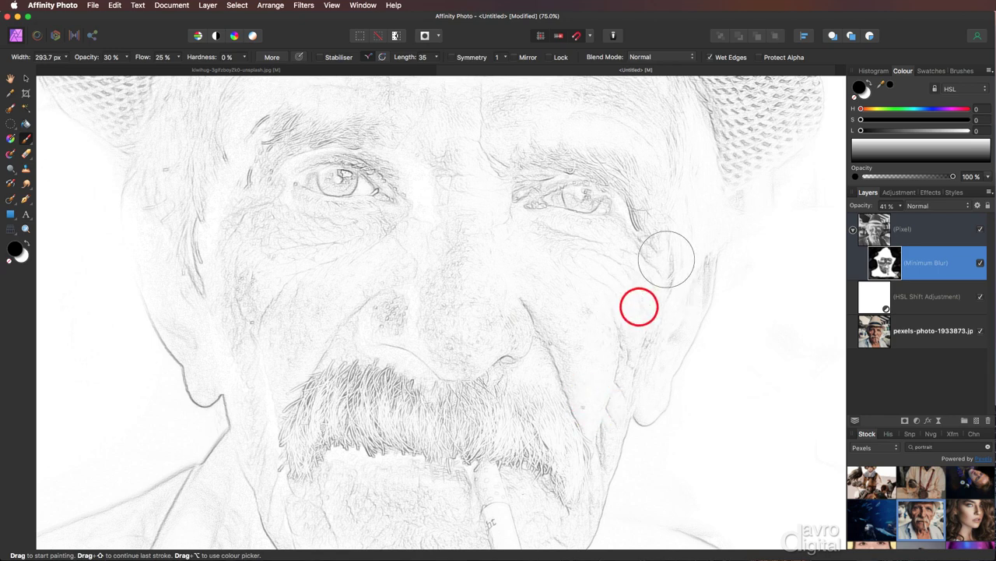
{"action": "mouse_move", "coordinate": [639, 362]}
{"action": "left_mouse_down"}
{"action": "mouse_move", "coordinate": [616, 427]}
{"action": "mouse_move", "coordinate": [582, 466]}
{"action": "left_mouse_up"}
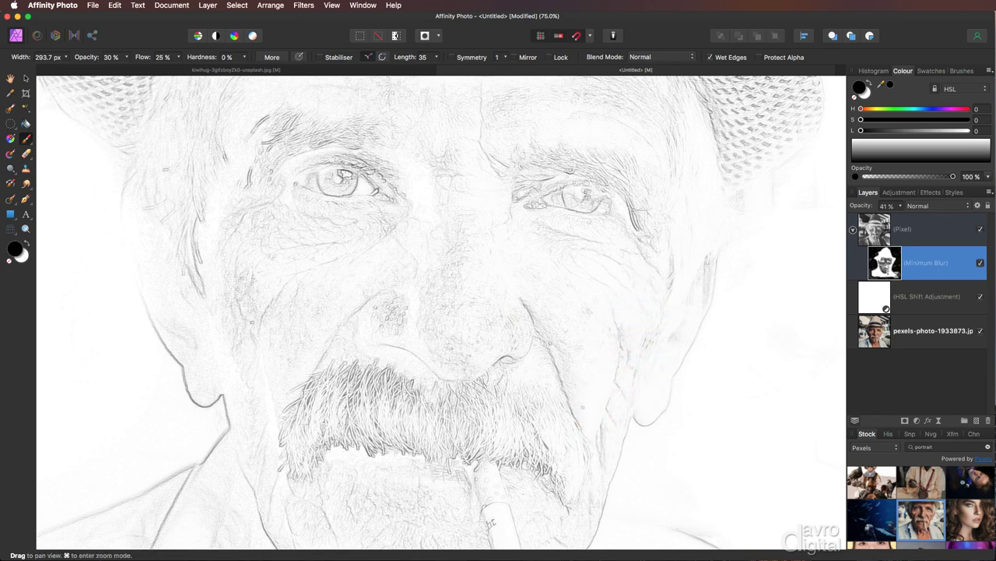
{"action": "mouse_move", "coordinate": [351, 233]}
{"action": "left_mouse_down"}
{"action": "mouse_move", "coordinate": [278, 223]}
{"action": "mouse_move", "coordinate": [233, 234]}
{"action": "left_mouse_up"}
{"action": "mouse_move", "coordinate": [231, 241]}
{"action": "left_mouse_down"}
{"action": "mouse_move", "coordinate": [238, 298]}
{"action": "mouse_move", "coordinate": [381, 281]}
{"action": "mouse_move", "coordinate": [394, 181]}
{"action": "left_mouse_up"}
{"action": "mouse_move", "coordinate": [335, 139]}
{"action": "left_mouse_down"}
{"action": "mouse_move", "coordinate": [284, 137]}
{"action": "mouse_move", "coordinate": [294, 158]}
{"action": "left_mouse_up"}
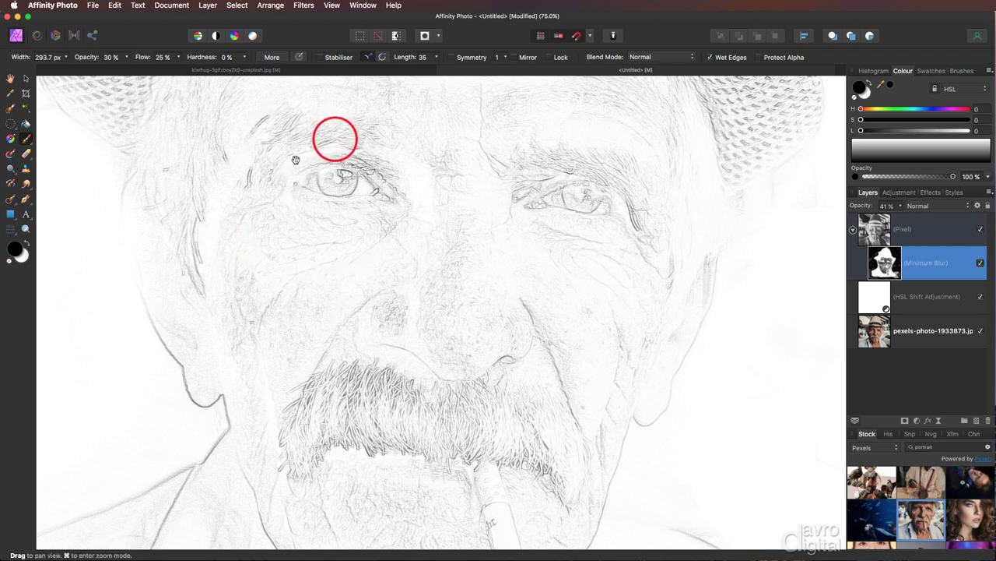
{"action": "left_click_drag", "start_coordinate": [426, 171], "coordinate": [405, 276]}
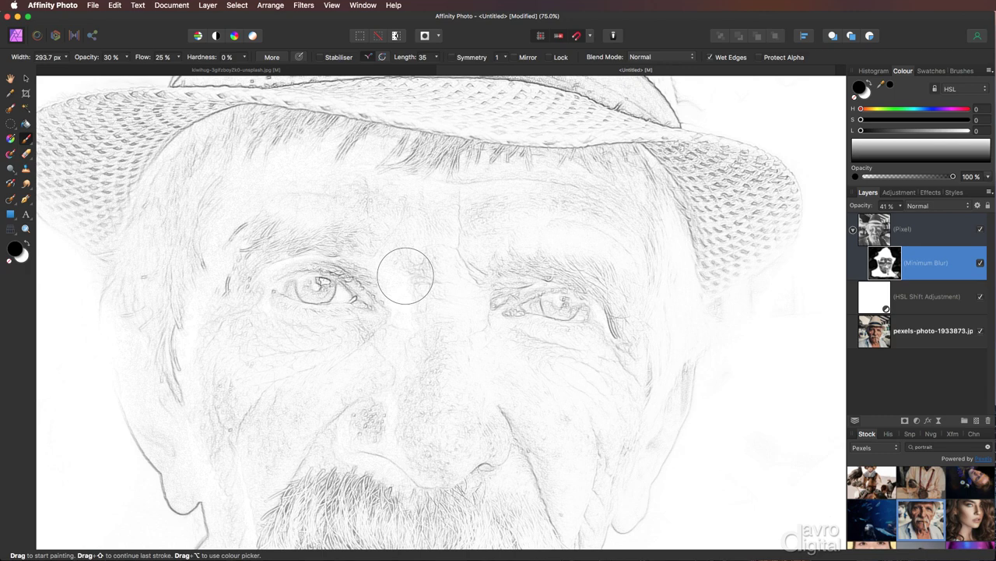
Step: Shrink the brush to 25.7 px and switch the painting colour to white
{"action": "key", "text": "bracketleft"}
{"action": "key", "text": "bracketleft"}
{"action": "key", "text": "bracketleft"}
{"action": "key", "text": "bracketleft"}
{"action": "key", "text": "bracketleft"}
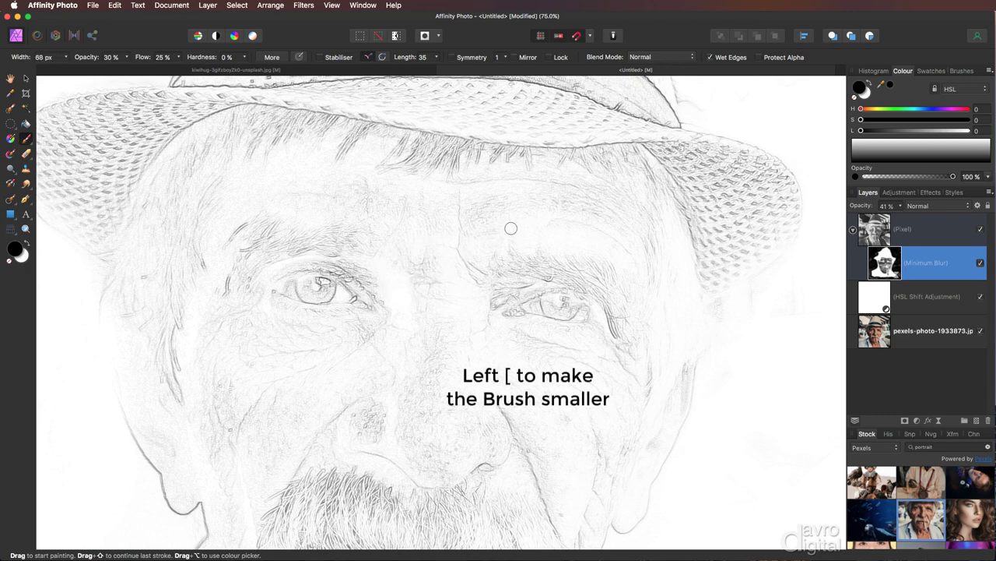
{"action": "key", "text": "bracketleft"}
{"action": "key", "text": "bracketleft"}
{"action": "key", "text": "bracketleft"}
{"action": "key", "text": "bracketleft"}
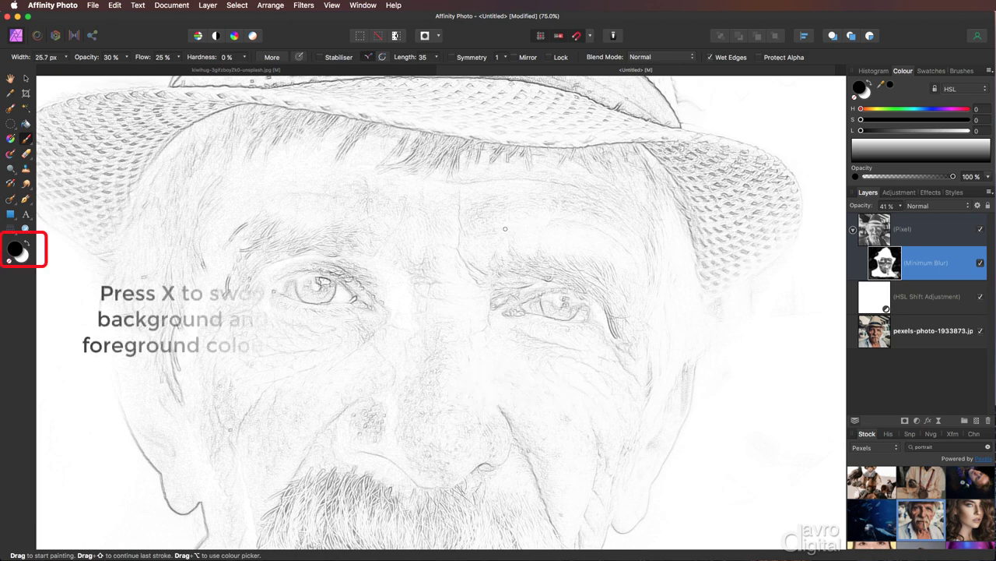
{"action": "key", "text": "x"}
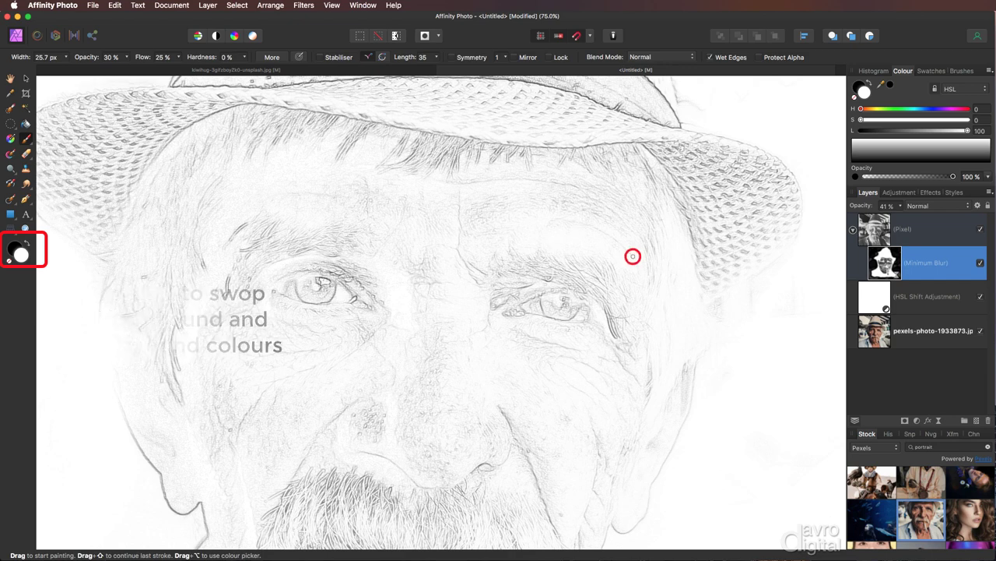
Step: Paint faint white strokes on the forehead to soften the wrinkle lines
{"action": "left_click_drag", "start_coordinate": [630, 252], "coordinate": [621, 242]}
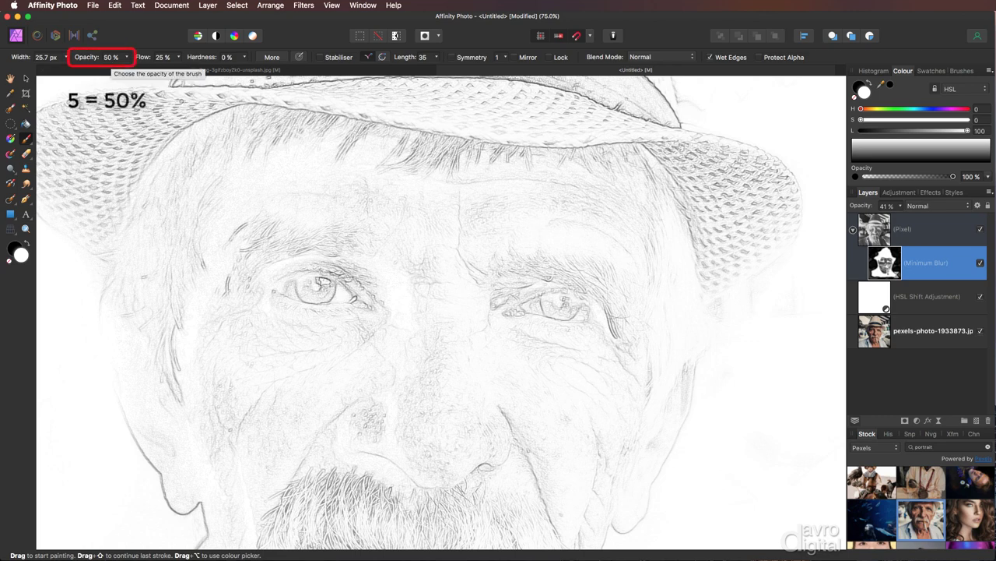
{"action": "left_click", "coordinate": [576, 186]}
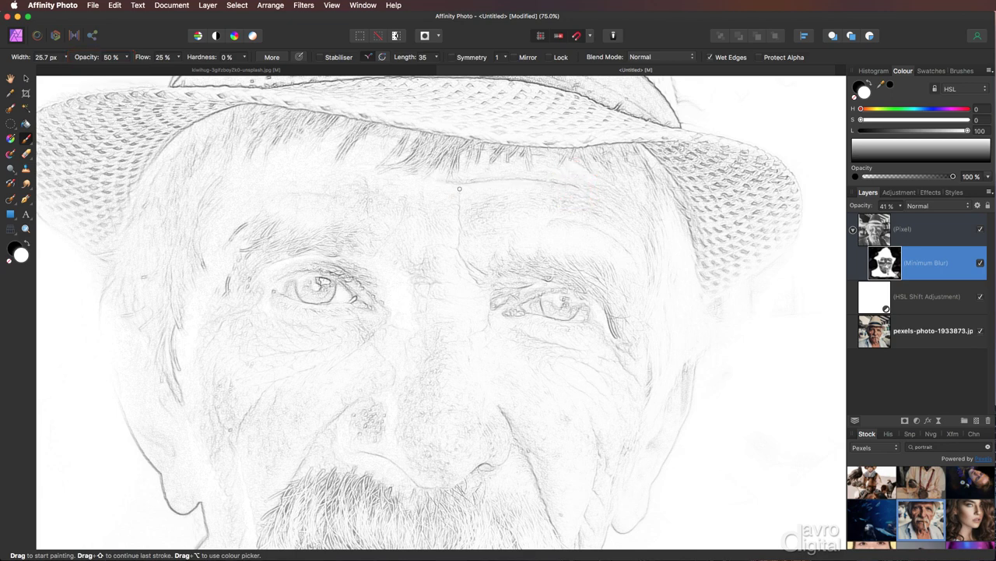
{"action": "mouse_move", "coordinate": [459, 204]}
{"action": "left_mouse_down"}
{"action": "mouse_move", "coordinate": [458, 245]}
{"action": "mouse_move", "coordinate": [476, 280]}
{"action": "left_mouse_up"}
{"action": "left_click_drag", "start_coordinate": [407, 203], "coordinate": [383, 244]}
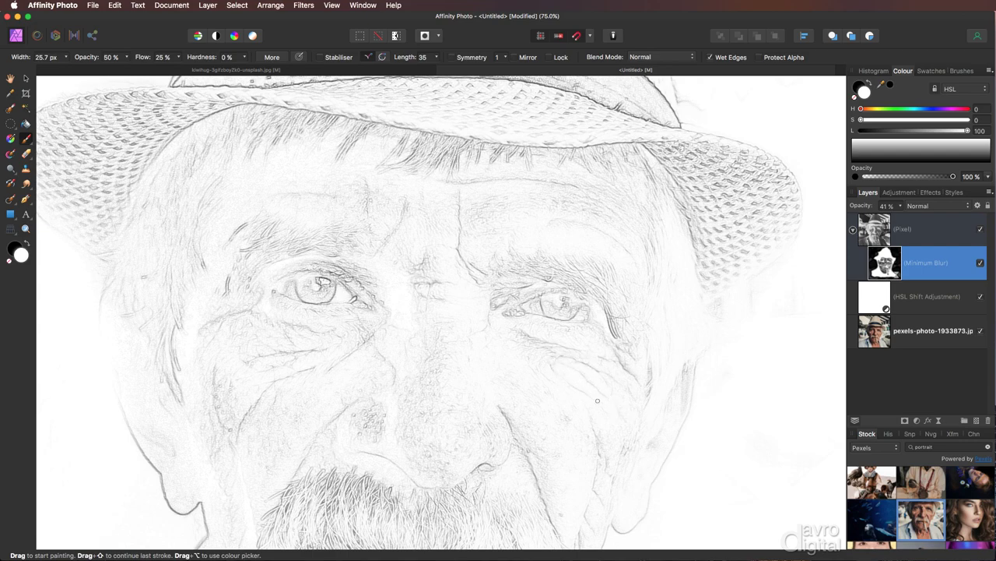
{"action": "scroll", "coordinate": [592, 355], "scroll_direction": "down", "scroll_amount": 4}
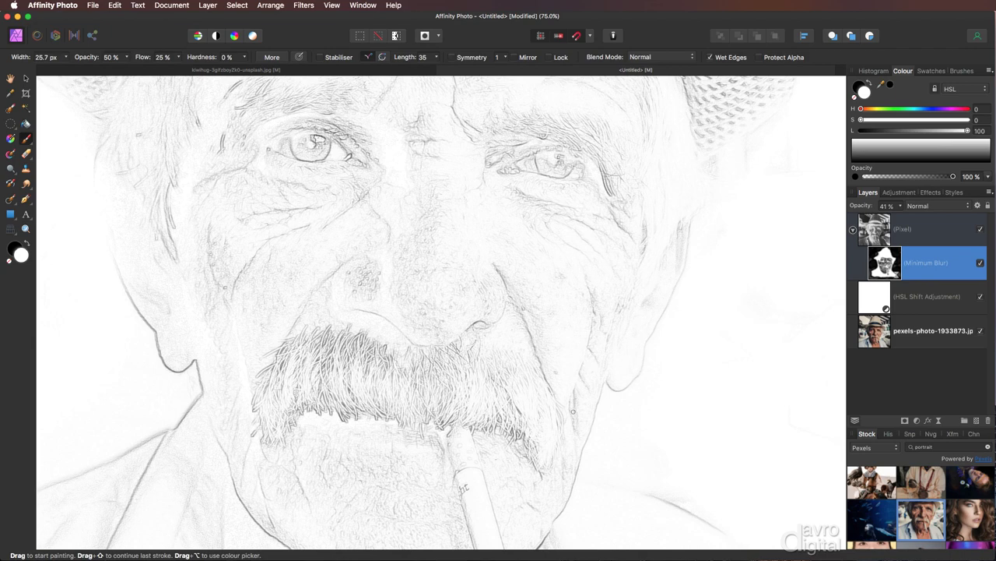
{"action": "scroll", "coordinate": [341, 363], "scroll_direction": "down", "scroll_amount": 3}
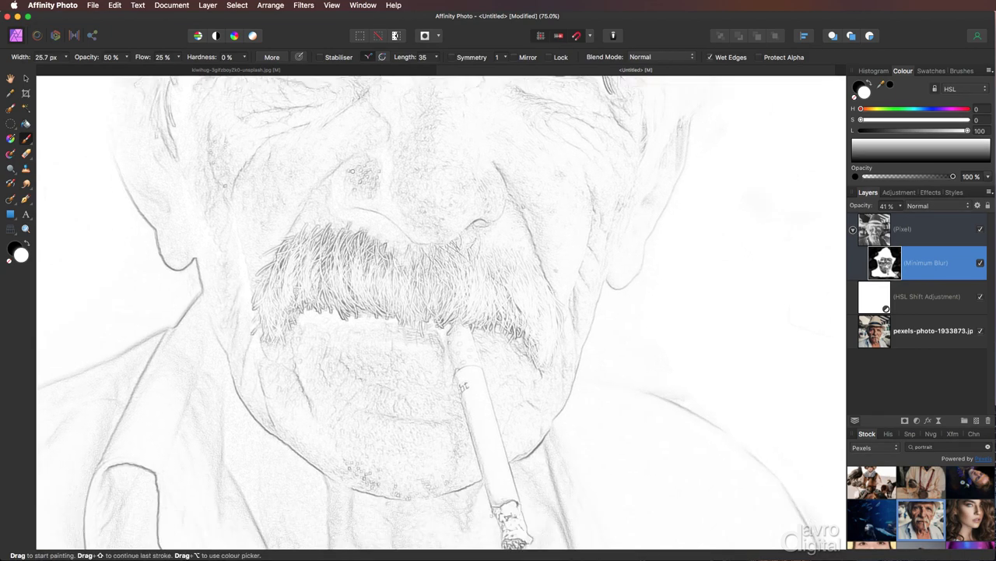
{"action": "scroll", "coordinate": [352, 170], "scroll_direction": "down", "scroll_amount": 2}
{"action": "scroll", "coordinate": [391, 154], "scroll_direction": "right", "scroll_amount": 1}
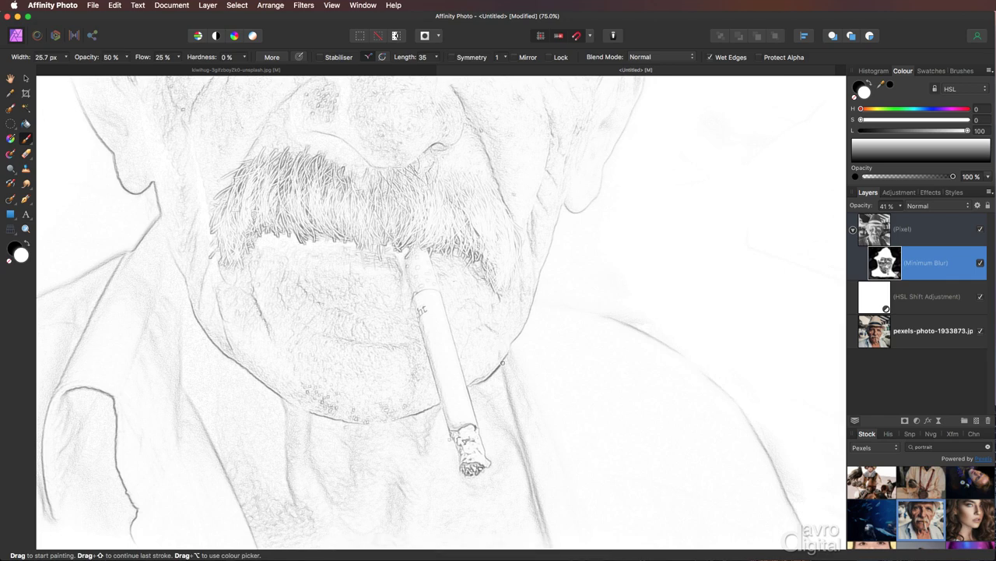
Step: Switch to black and darken the sketch lines running down from the ear and along the neck
{"action": "key", "text": "x"}
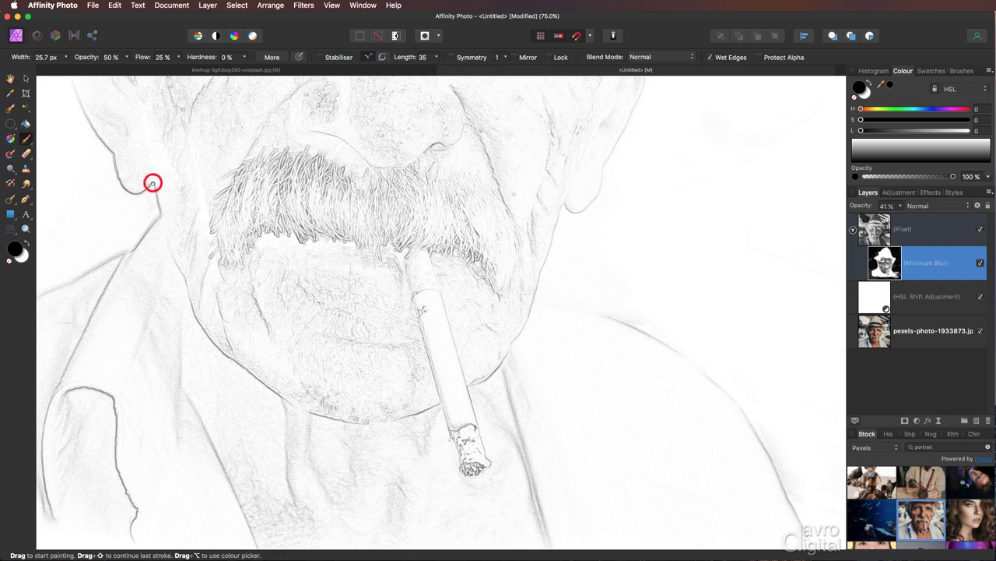
{"action": "left_click_drag", "start_coordinate": [153, 183], "coordinate": [162, 218]}
{"action": "left_click_drag", "start_coordinate": [192, 303], "coordinate": [199, 325]}
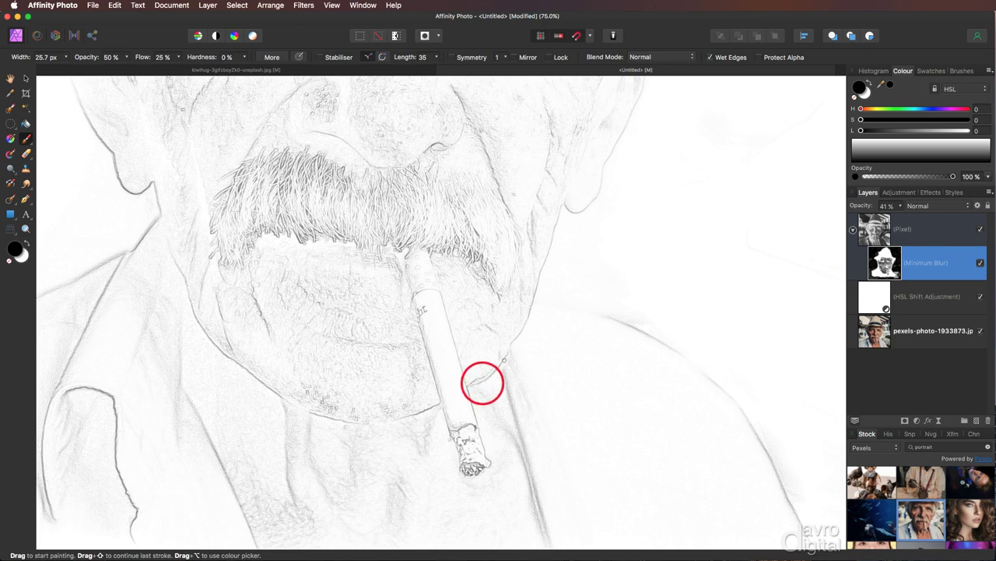
Step: Darken the collar, shoulder, jaw and ear contour lines
{"action": "key", "text": "space"}
{"action": "mouse_move", "coordinate": [236, 425]}
{"action": "left_mouse_down"}
{"action": "mouse_move", "coordinate": [296, 392]}
{"action": "mouse_move", "coordinate": [384, 286]}
{"action": "left_mouse_up"}
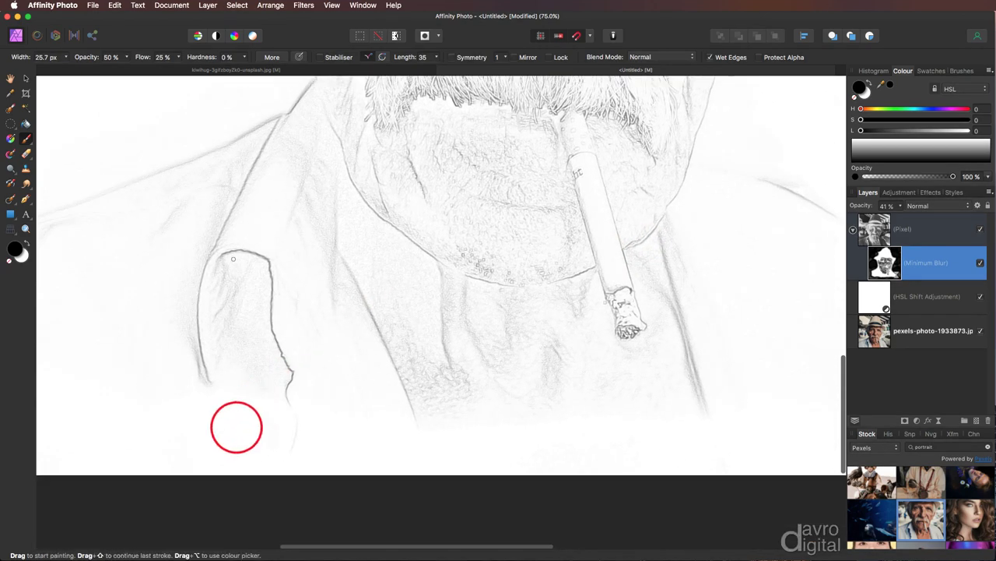
{"action": "left_click", "coordinate": [285, 394]}
{"action": "left_click_drag", "start_coordinate": [220, 231], "coordinate": [230, 212]}
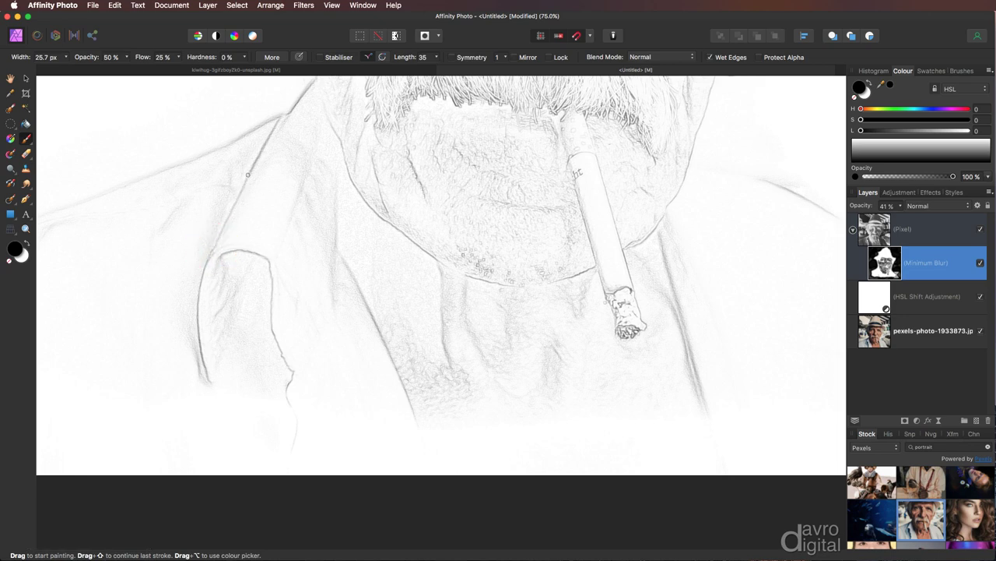
{"action": "scroll", "coordinate": [279, 117], "scroll_direction": "up", "scroll_amount": 5}
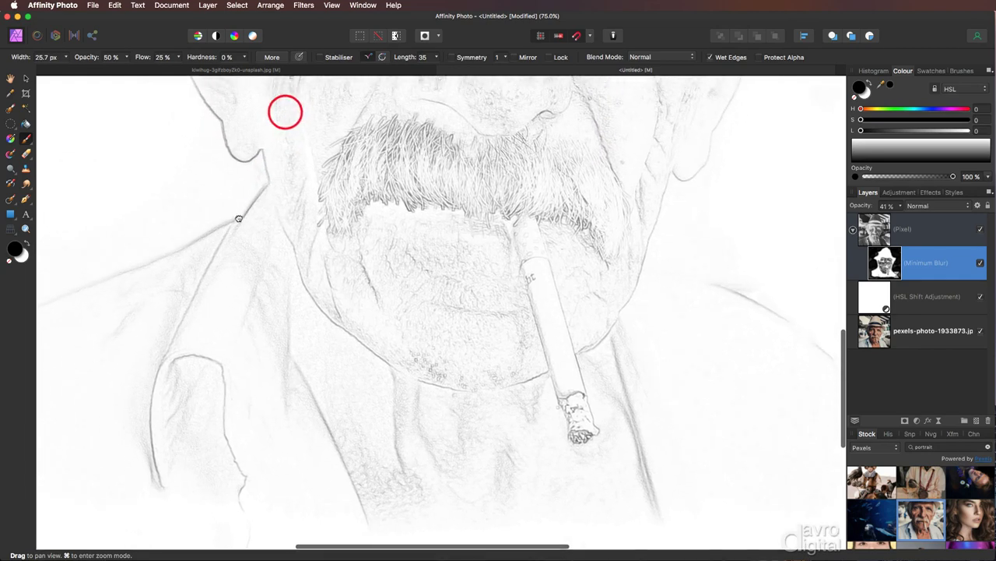
{"action": "left_click_drag", "start_coordinate": [239, 222], "coordinate": [267, 188]}
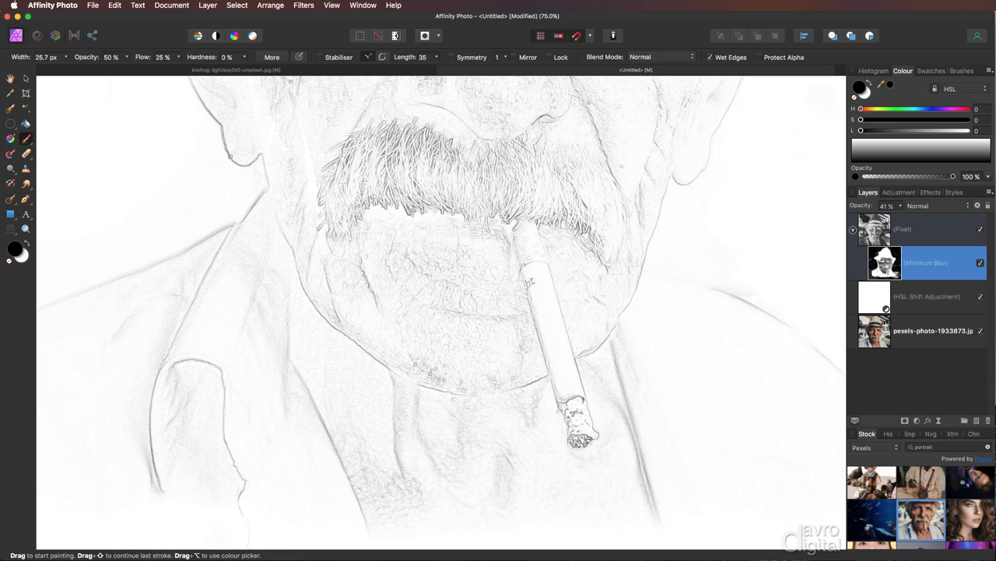
{"action": "mouse_move", "coordinate": [235, 164]}
{"action": "left_mouse_down"}
{"action": "mouse_move", "coordinate": [226, 144]}
{"action": "mouse_move", "coordinate": [272, 339]}
{"action": "left_mouse_up"}
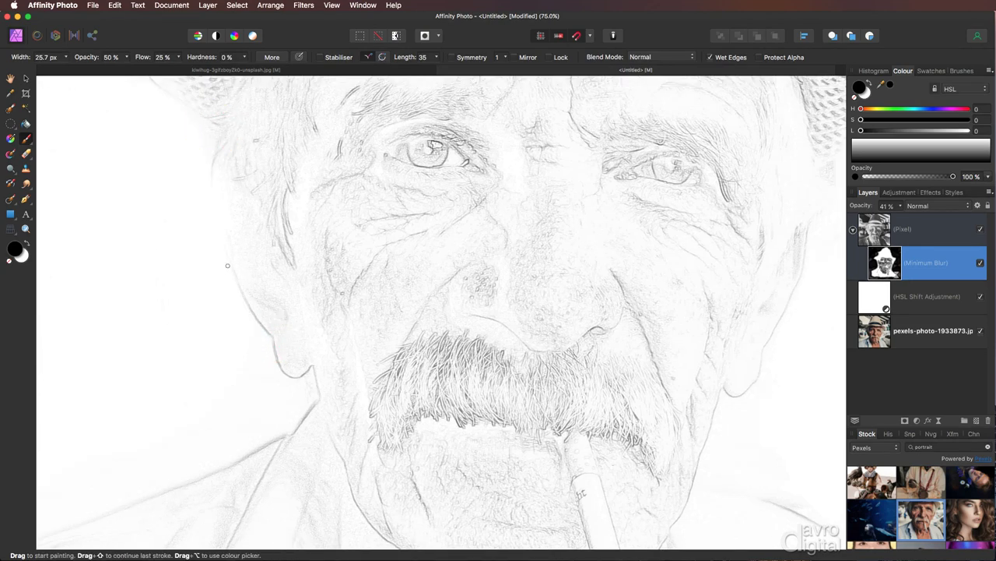
{"action": "left_click_drag", "start_coordinate": [227, 266], "coordinate": [184, 398]}
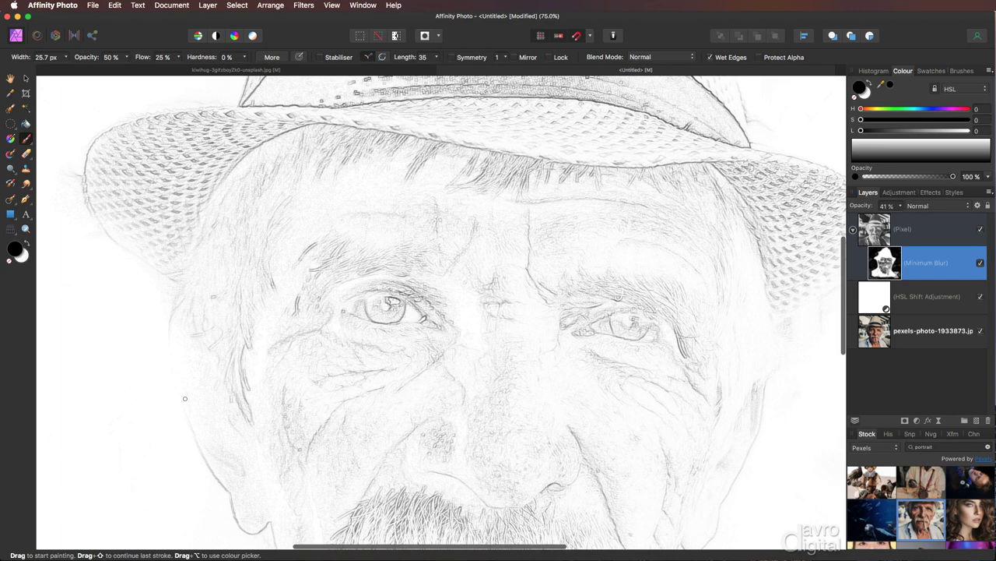
Step: Enlarge the brush greatly and dab black along the left side of the hat brim
{"action": "key", "text": "bracketright"}
{"action": "key", "text": "bracketright"}
{"action": "key", "text": "bracketright"}
{"action": "key", "text": "bracketright"}
{"action": "key", "text": "bracketright"}
{"action": "key", "text": "bracketright"}
{"action": "key", "text": "bracketright"}
{"action": "key", "text": "bracketright"}
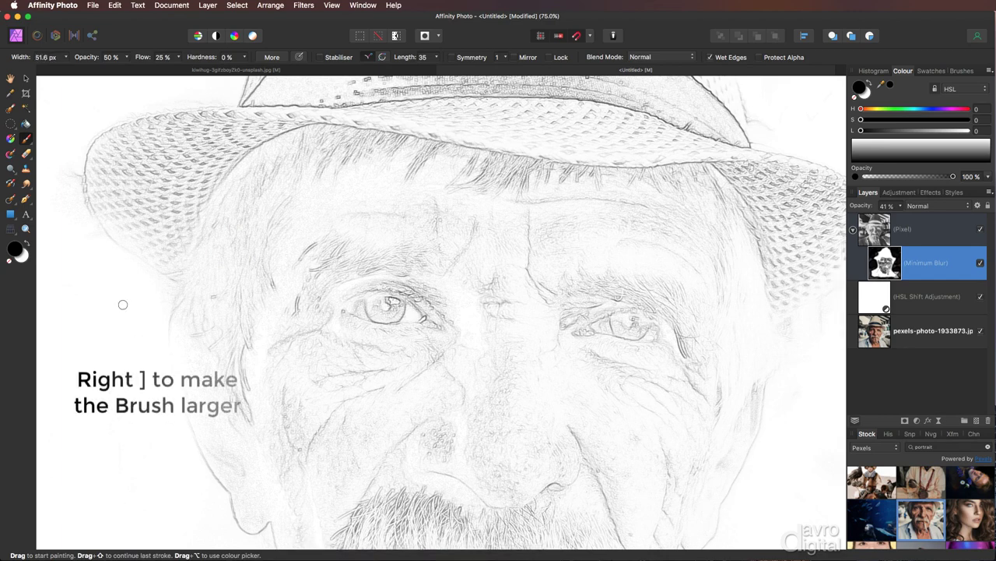
{"action": "key", "text": "bracketright"}
{"action": "key", "text": "bracketright"}
{"action": "key", "text": "bracketright"}
{"action": "key", "text": "bracketright"}
{"action": "key", "text": "bracketright"}
{"action": "key", "text": "bracketright"}
{"action": "key", "text": "bracketright"}
{"action": "key", "text": "bracketright"}
{"action": "key", "text": "bracketright"}
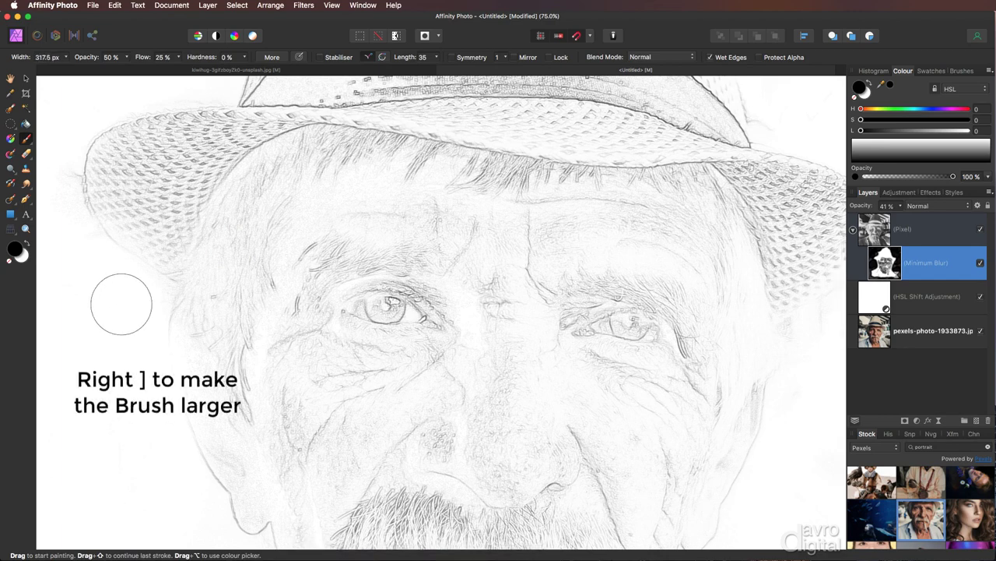
{"action": "left_click", "coordinate": [122, 297]}
{"action": "left_click", "coordinate": [127, 277]}
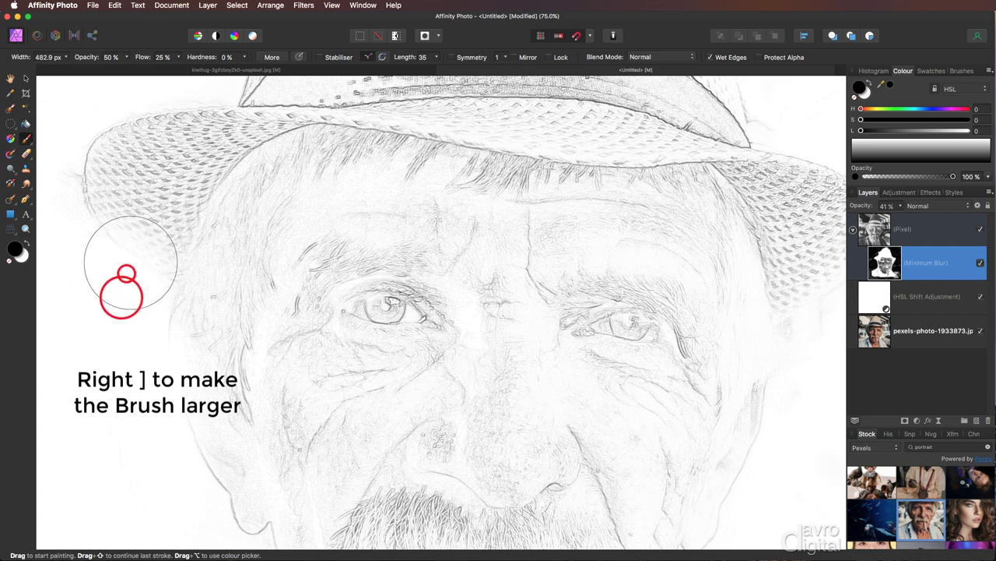
{"action": "left_click", "coordinate": [127, 267]}
{"action": "left_click", "coordinate": [134, 258]}
{"action": "left_click", "coordinate": [100, 213]}
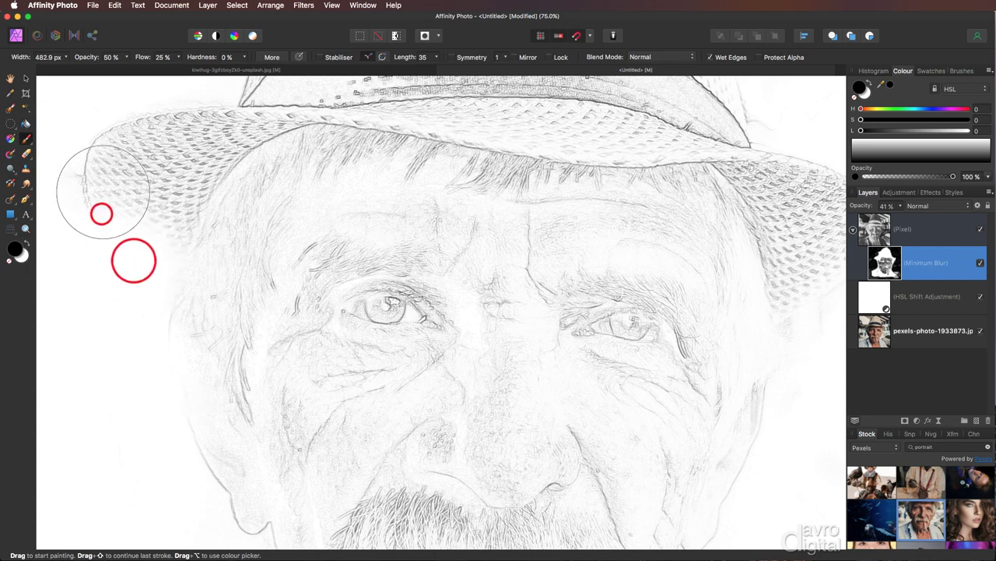
{"action": "left_click", "coordinate": [91, 187]}
{"action": "left_click", "coordinate": [152, 169]}
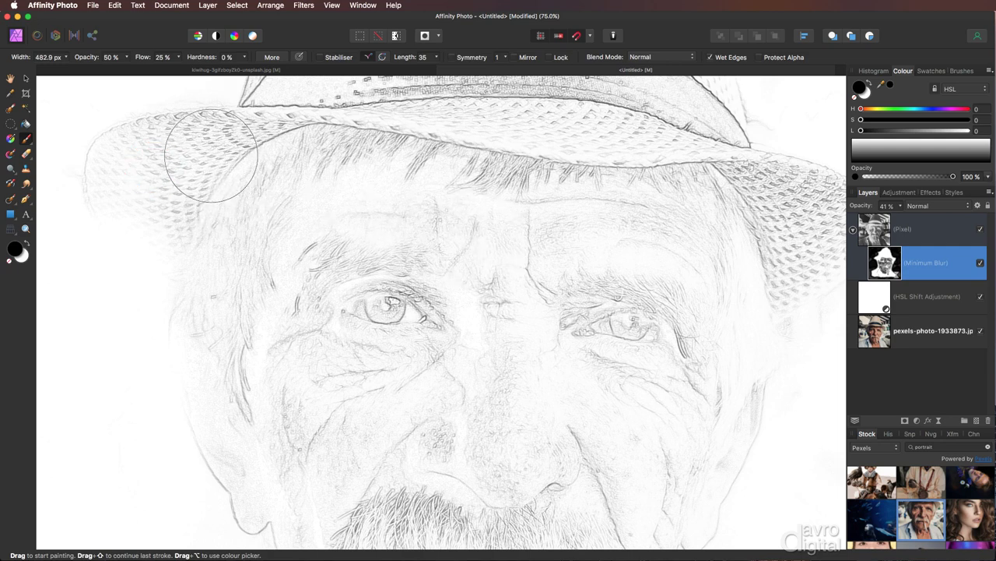
Step: Darken the right and left ends of the hat brim
{"action": "key", "text": "space"}
{"action": "left_click_drag", "start_coordinate": [766, 304], "coordinate": [612, 296]}
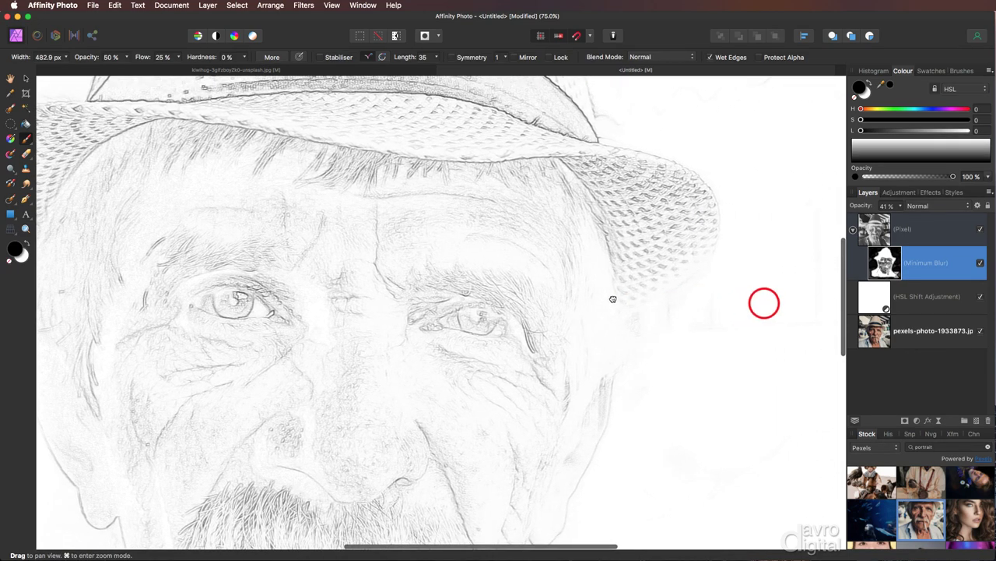
{"action": "left_click", "coordinate": [694, 312]}
{"action": "left_click", "coordinate": [675, 298]}
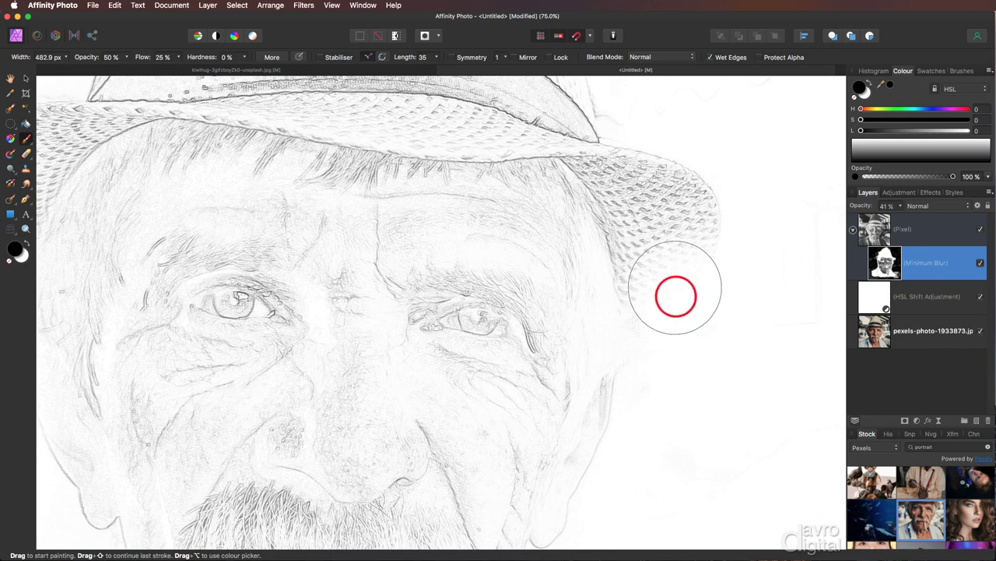
{"action": "left_click", "coordinate": [651, 204]}
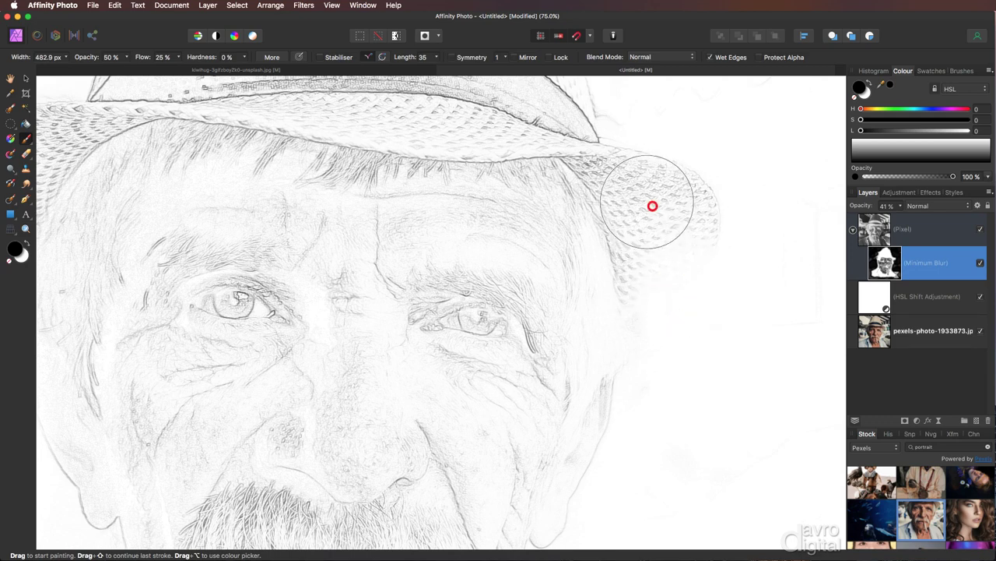
{"action": "key", "text": "space"}
{"action": "left_click_drag", "start_coordinate": [385, 409], "coordinate": [611, 467]}
{"action": "left_click", "coordinate": [260, 227]}
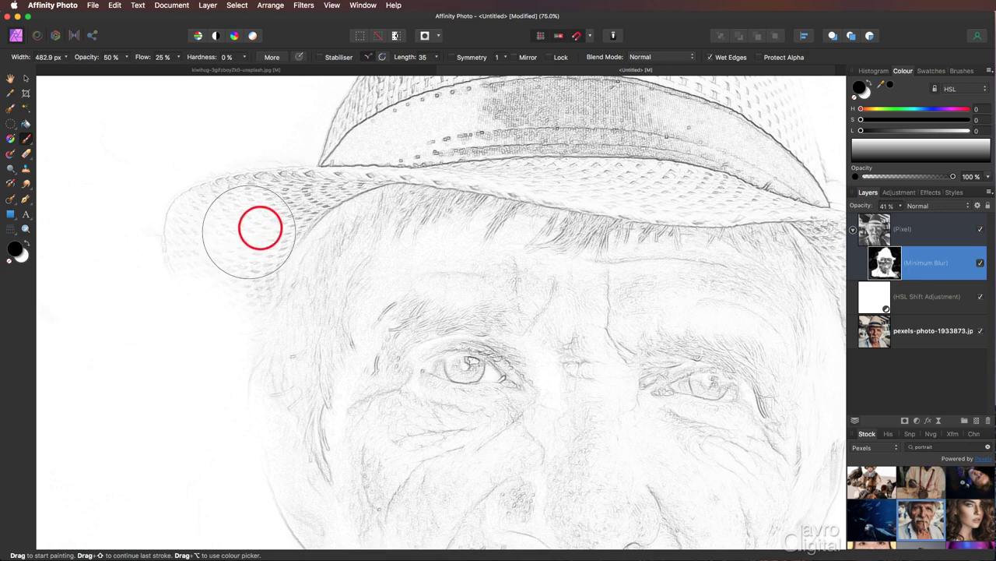
Step: With a smaller brush, darken the brim texture along its whole length
{"action": "key", "text": "bracketleft"}
{"action": "key", "text": "bracketleft"}
{"action": "key", "text": "bracketleft"}
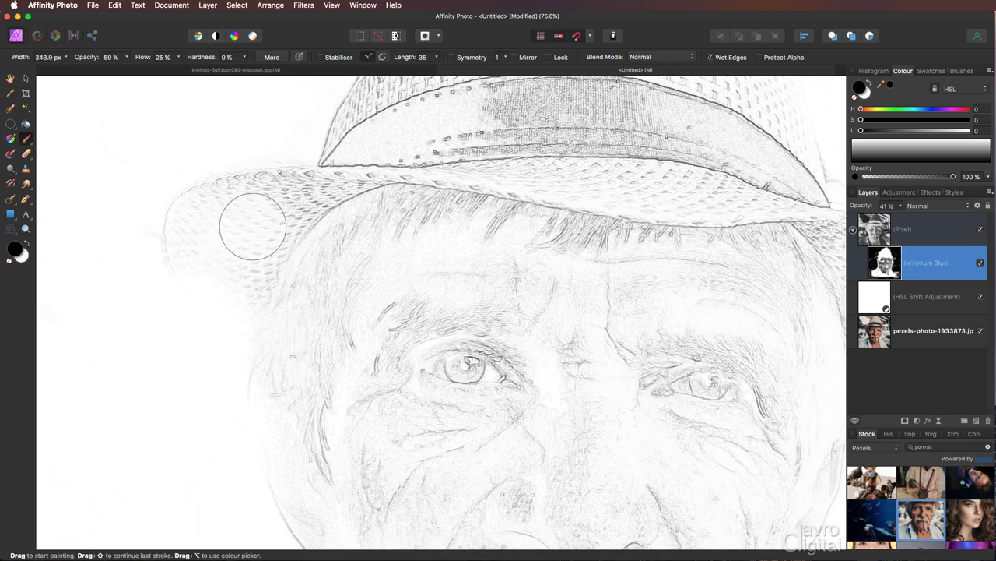
{"action": "left_click", "coordinate": [254, 245]}
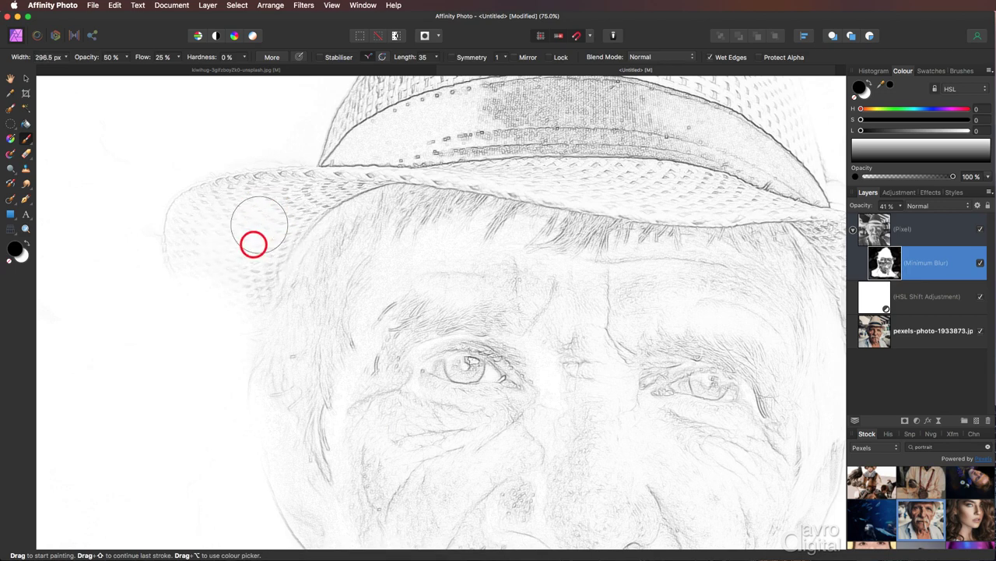
{"action": "left_click", "coordinate": [358, 174]}
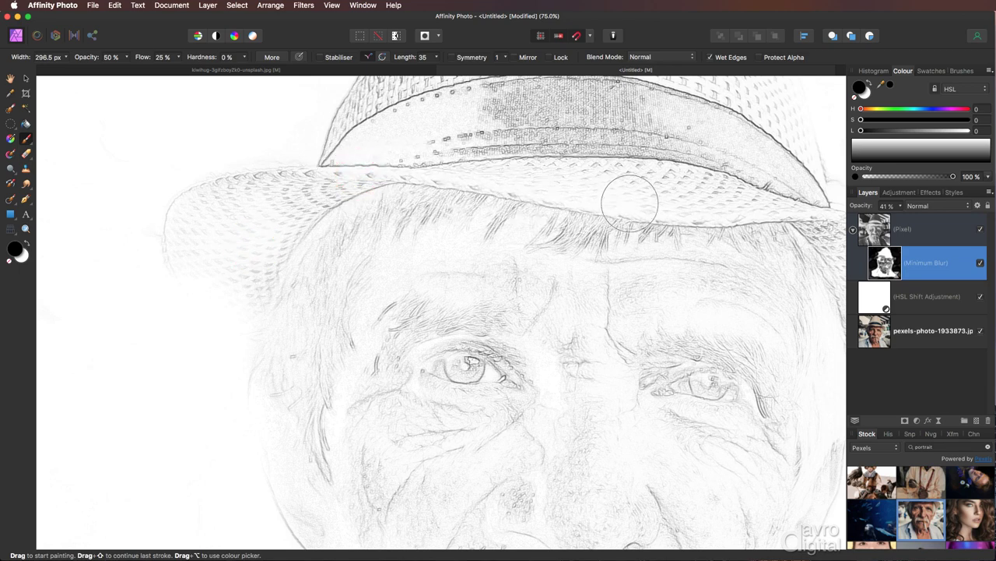
{"action": "left_click", "coordinate": [671, 220]}
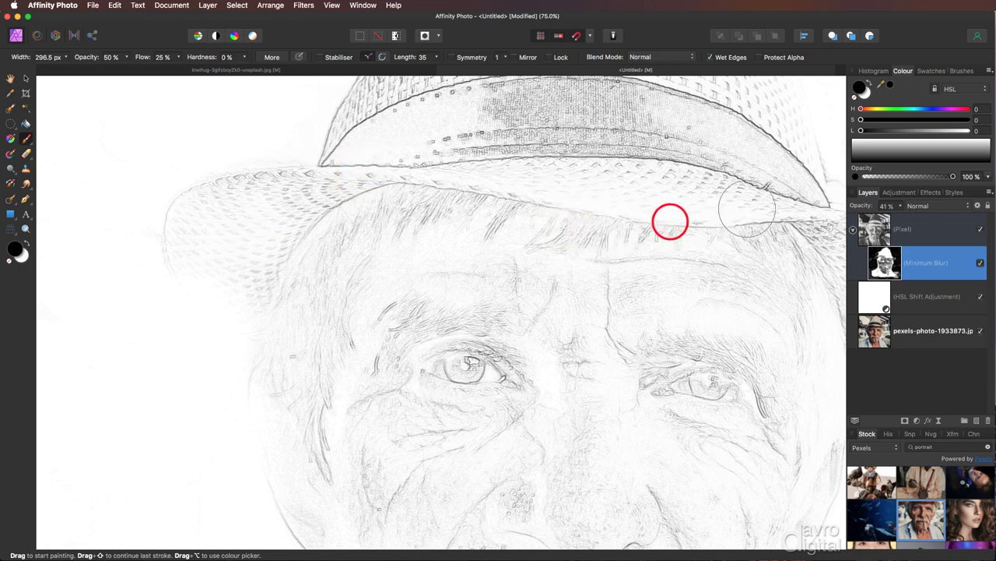
{"action": "left_click", "coordinate": [794, 187]}
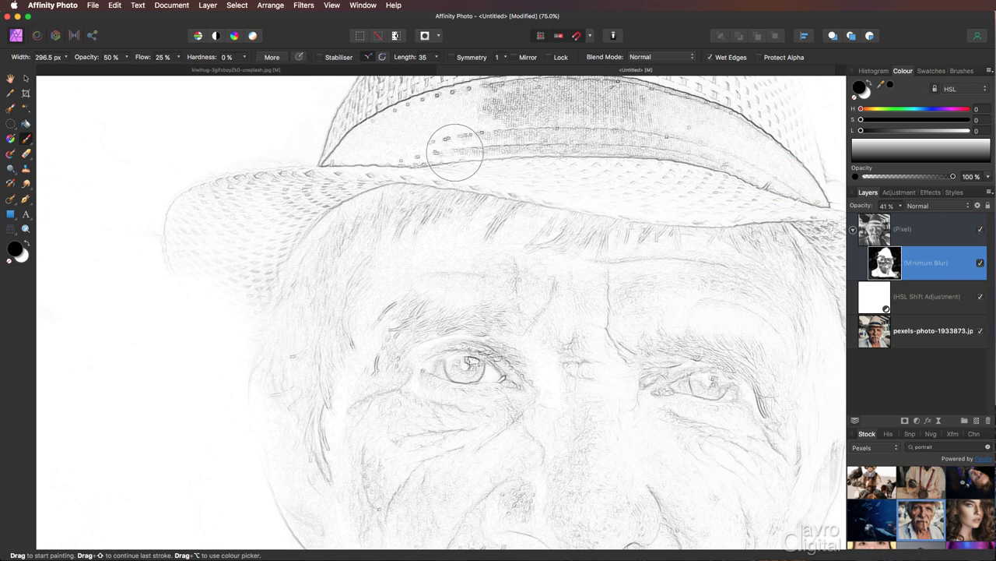
{"action": "mouse_move", "coordinate": [373, 156]}
{"action": "left_mouse_down"}
{"action": "mouse_move", "coordinate": [281, 245]}
{"action": "mouse_move", "coordinate": [232, 235]}
{"action": "mouse_move", "coordinate": [267, 208]}
{"action": "mouse_move", "coordinate": [345, 180]}
{"action": "mouse_move", "coordinate": [473, 177]}
{"action": "mouse_move", "coordinate": [564, 198]}
{"action": "mouse_move", "coordinate": [706, 278]}
{"action": "left_mouse_up"}
Step: Darken the hat band and the woven texture across the crown
{"action": "mouse_move", "coordinate": [614, 256]}
{"action": "left_mouse_down"}
{"action": "mouse_move", "coordinate": [467, 223]}
{"action": "mouse_move", "coordinate": [556, 368]}
{"action": "mouse_move", "coordinate": [600, 372]}
{"action": "mouse_move", "coordinate": [456, 258]}
{"action": "mouse_move", "coordinate": [444, 157]}
{"action": "left_mouse_up"}
{"action": "mouse_move", "coordinate": [349, 133]}
{"action": "left_mouse_down"}
{"action": "mouse_move", "coordinate": [302, 296]}
{"action": "mouse_move", "coordinate": [299, 166]}
{"action": "mouse_move", "coordinate": [229, 318]}
{"action": "mouse_move", "coordinate": [240, 289]}
{"action": "mouse_move", "coordinate": [165, 364]}
{"action": "mouse_move", "coordinate": [244, 188]}
{"action": "mouse_move", "coordinate": [277, 143]}
{"action": "mouse_move", "coordinate": [313, 119]}
{"action": "mouse_move", "coordinate": [376, 105]}
{"action": "mouse_move", "coordinate": [187, 203]}
{"action": "mouse_move", "coordinate": [413, 267]}
{"action": "left_mouse_up"}
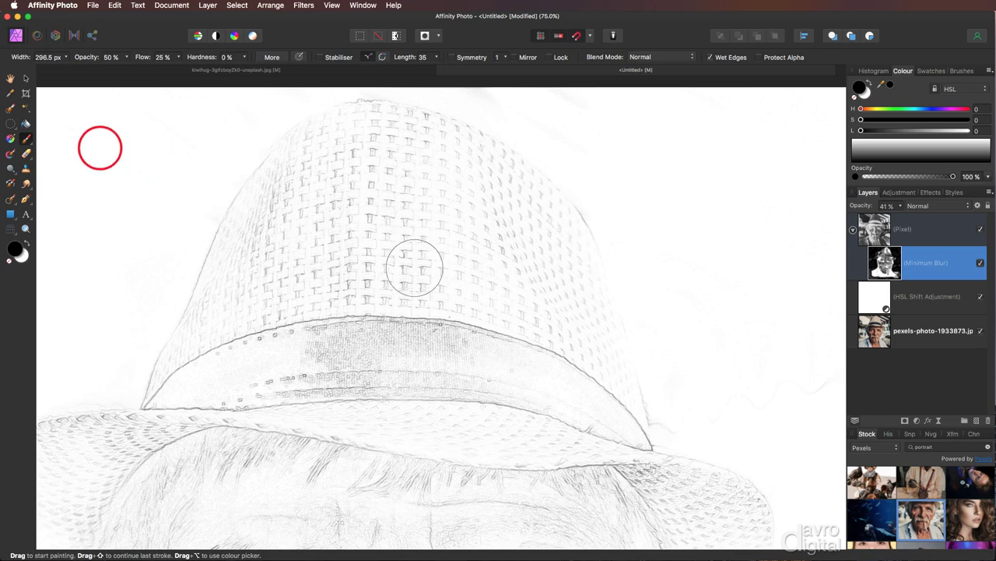
{"action": "mouse_move", "coordinate": [680, 408]}
{"action": "left_mouse_down"}
{"action": "mouse_move", "coordinate": [801, 391]}
{"action": "mouse_move", "coordinate": [823, 374]}
{"action": "mouse_move", "coordinate": [739, 373]}
{"action": "left_mouse_up"}
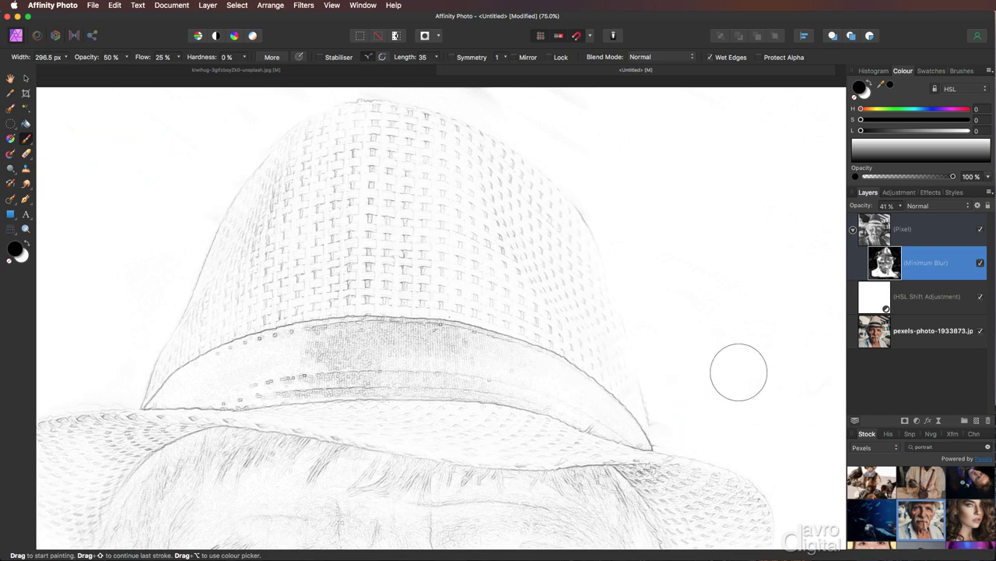
Step: Fit the portrait in view and brush over the area above the hat's upper right at full strength
{"action": "key", "text": "super+0"}
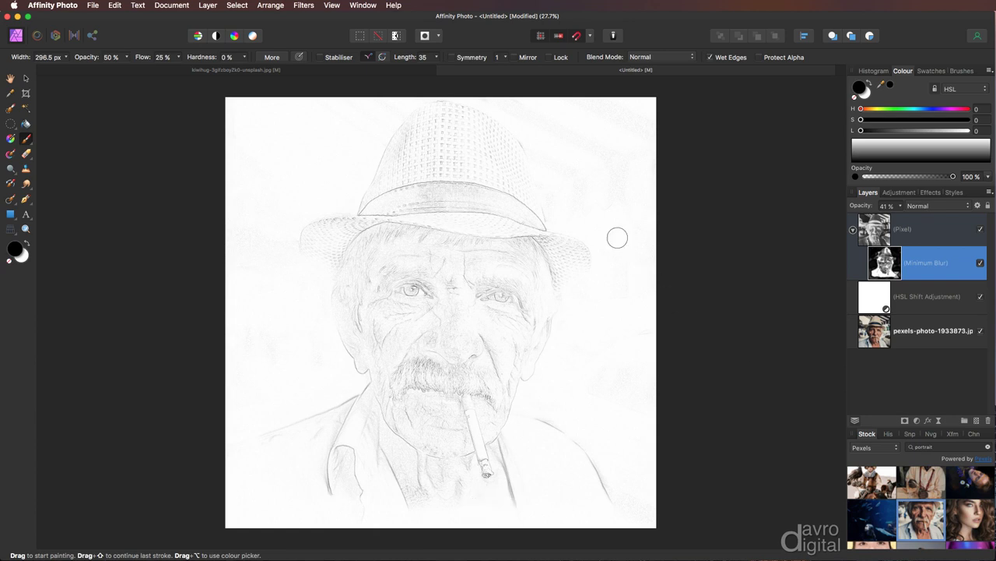
{"action": "left_click_drag", "start_coordinate": [610, 153], "coordinate": [521, 108]}
{"action": "left_click", "coordinate": [558, 125]}
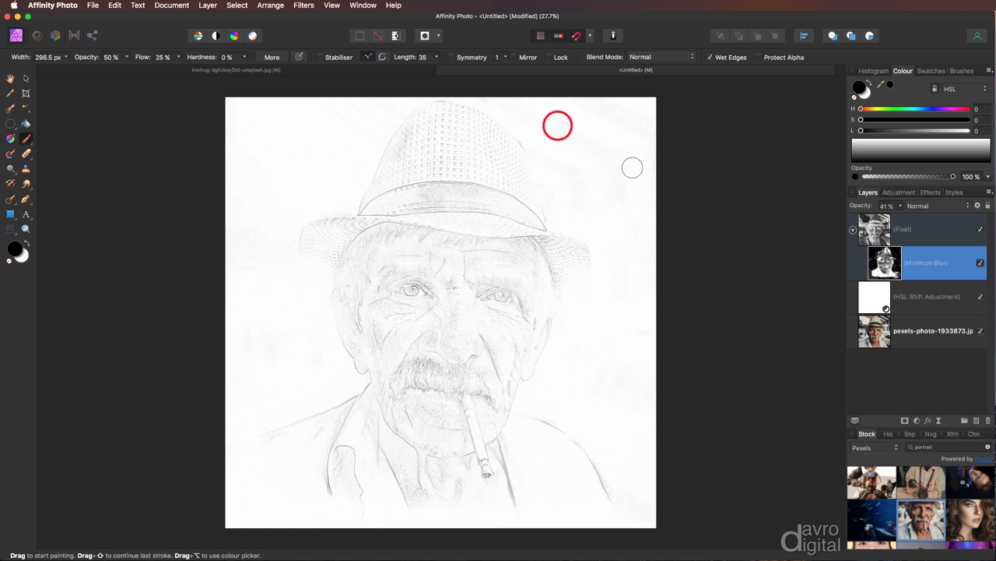
{"action": "left_click", "coordinate": [547, 156]}
{"action": "left_click", "coordinate": [568, 175]}
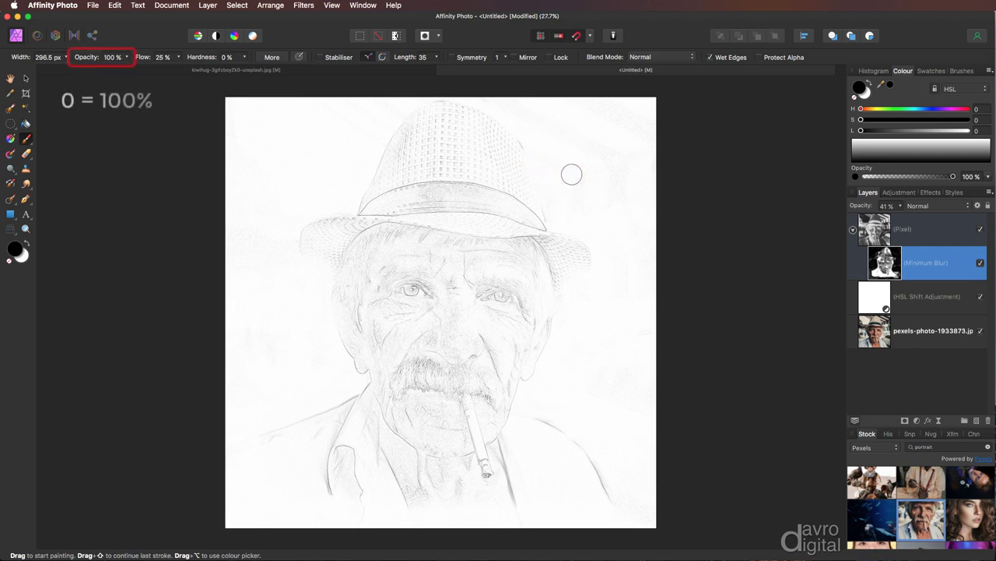
{"action": "left_click", "coordinate": [592, 171]}
{"action": "left_click", "coordinate": [539, 117]}
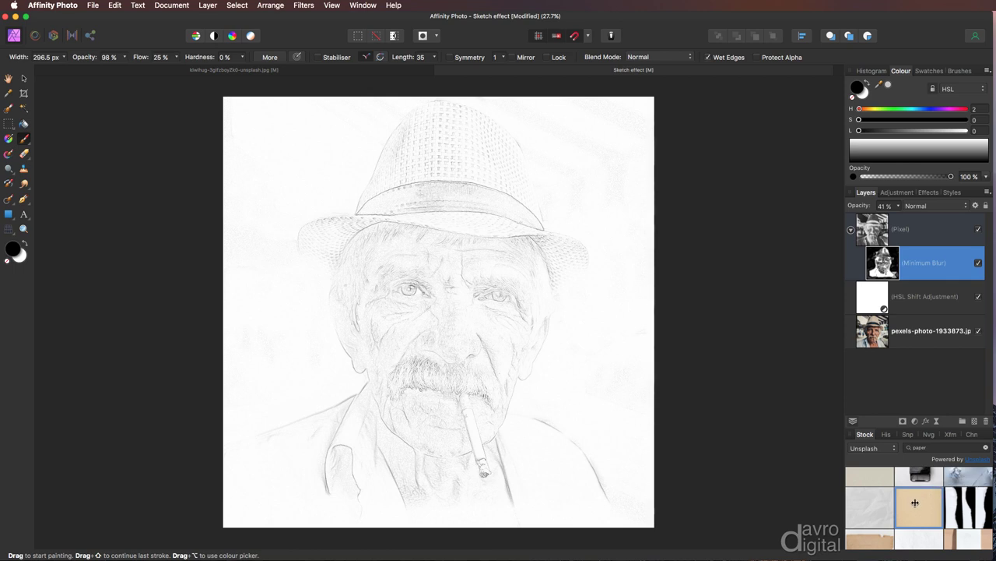
Step: Resize the paper texture document to 10 × 10 in at 300 DPI (3000 × 3000 px)
{"action": "left_click", "coordinate": [276, 72]}
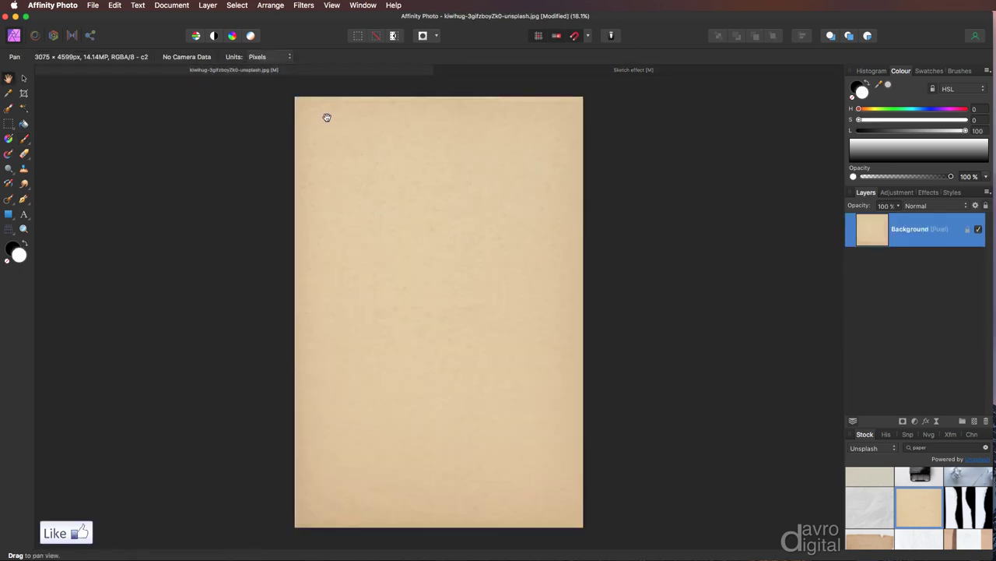
{"action": "left_click", "coordinate": [171, 6]}
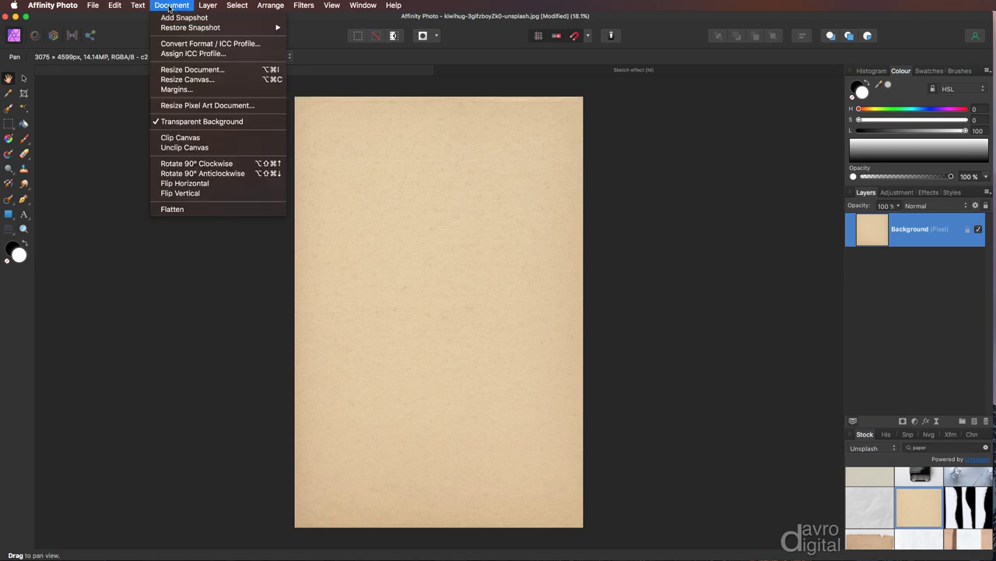
{"action": "left_click", "coordinate": [168, 70]}
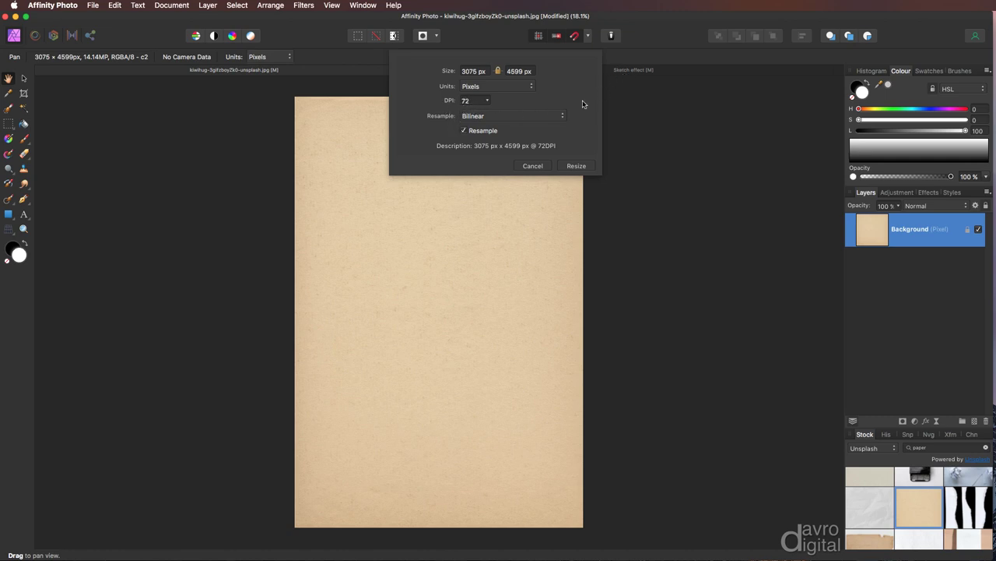
{"action": "left_click", "coordinate": [487, 102]}
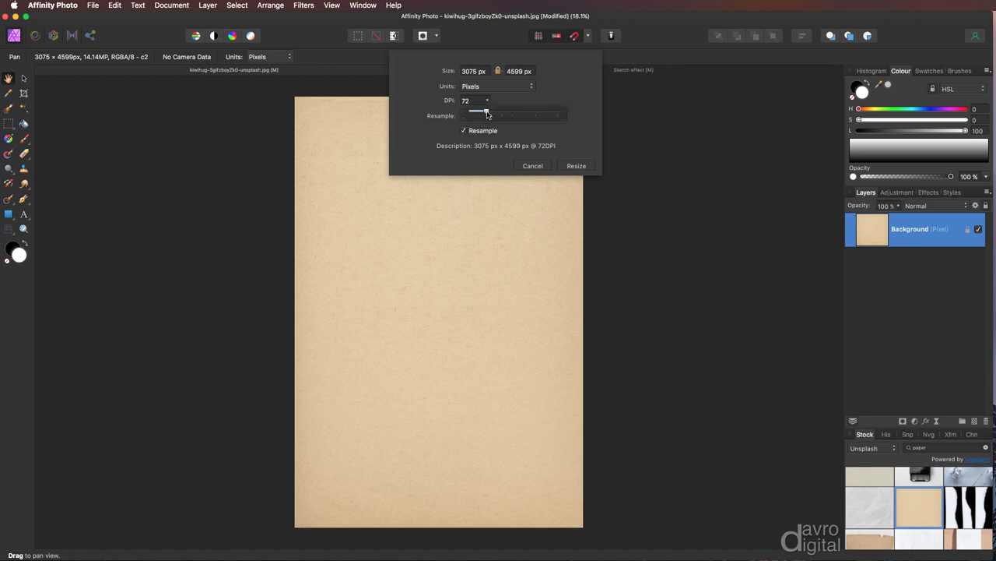
{"action": "left_click_drag", "start_coordinate": [487, 114], "coordinate": [536, 116]}
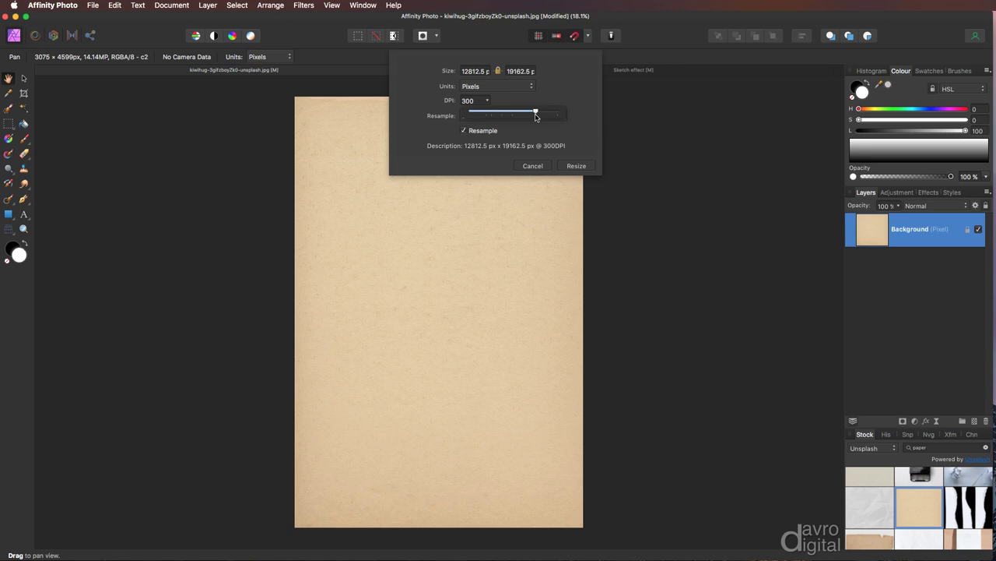
{"action": "left_click", "coordinate": [476, 87]}
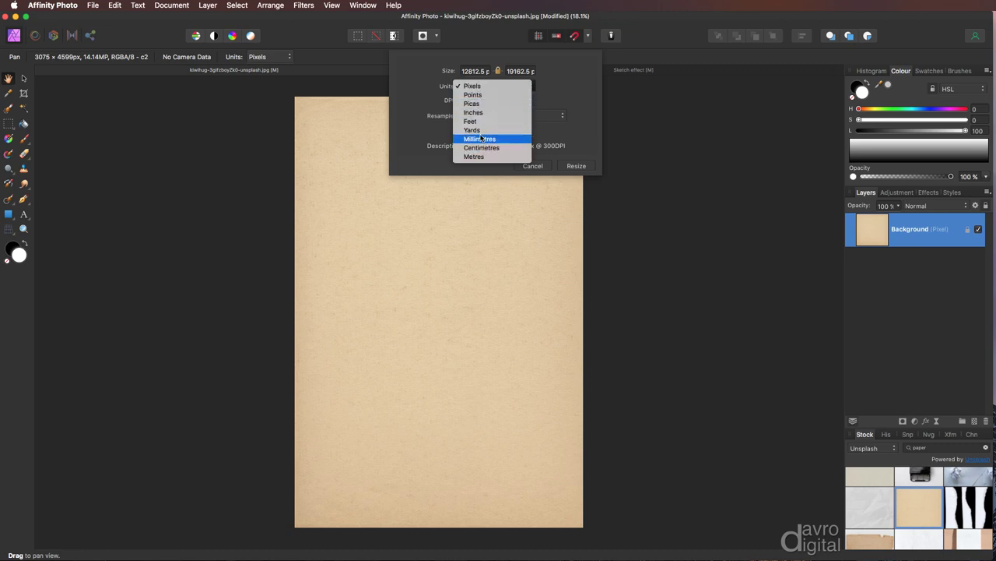
{"action": "left_click", "coordinate": [479, 114]}
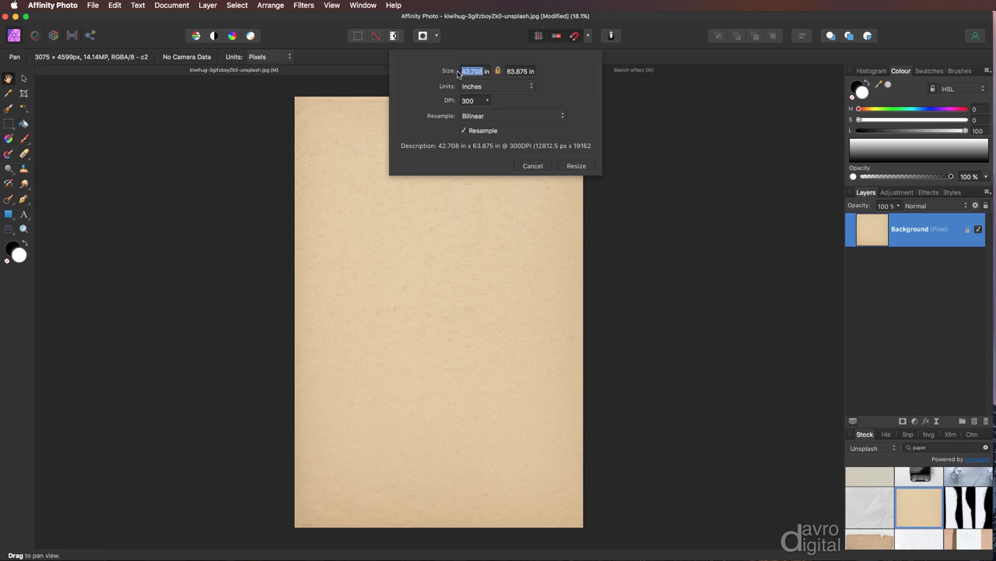
{"action": "type", "text": "10"}
{"action": "left_click", "coordinate": [526, 71]}
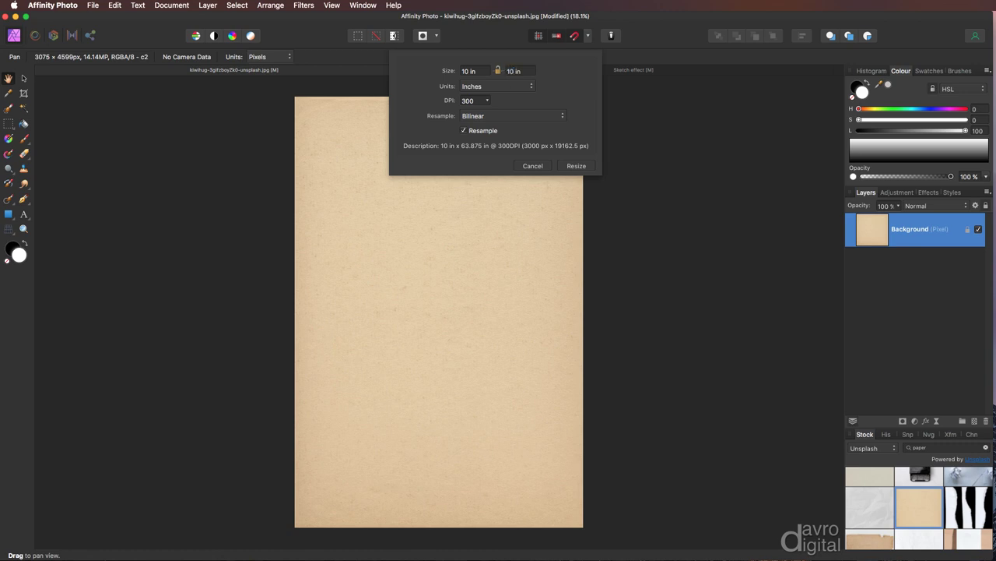
{"action": "left_click", "coordinate": [569, 166]}
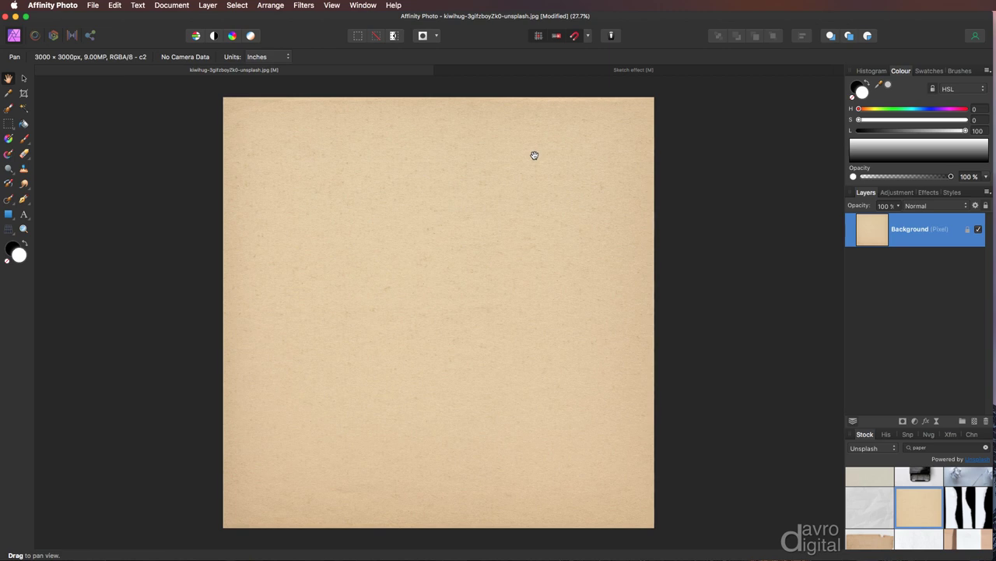
Step: Copy the whole paper texture and paste it above the top sketch layer in Sketch effect
{"action": "key", "text": "super+a"}
{"action": "key", "text": "super+c"}
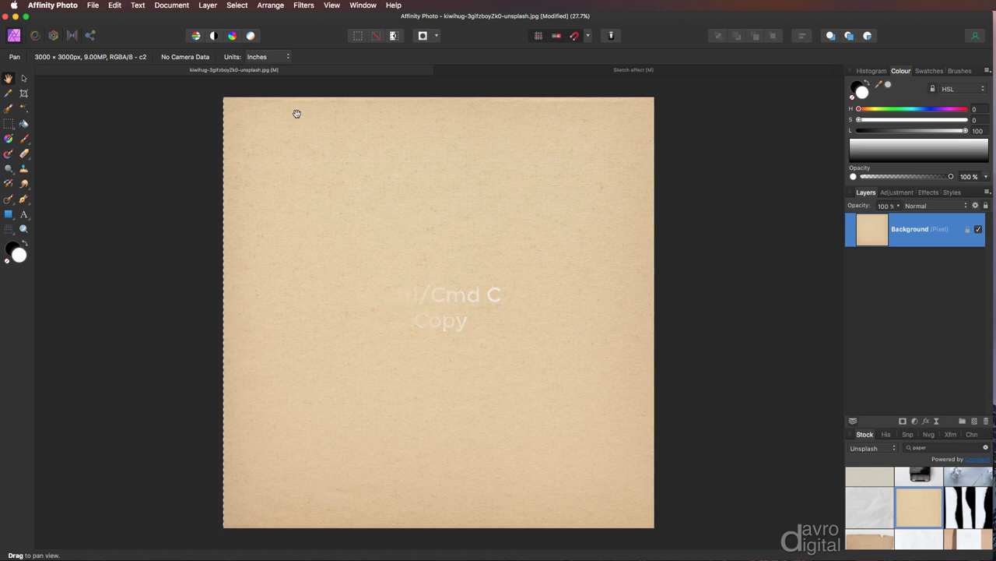
{"action": "left_click", "coordinate": [513, 71]}
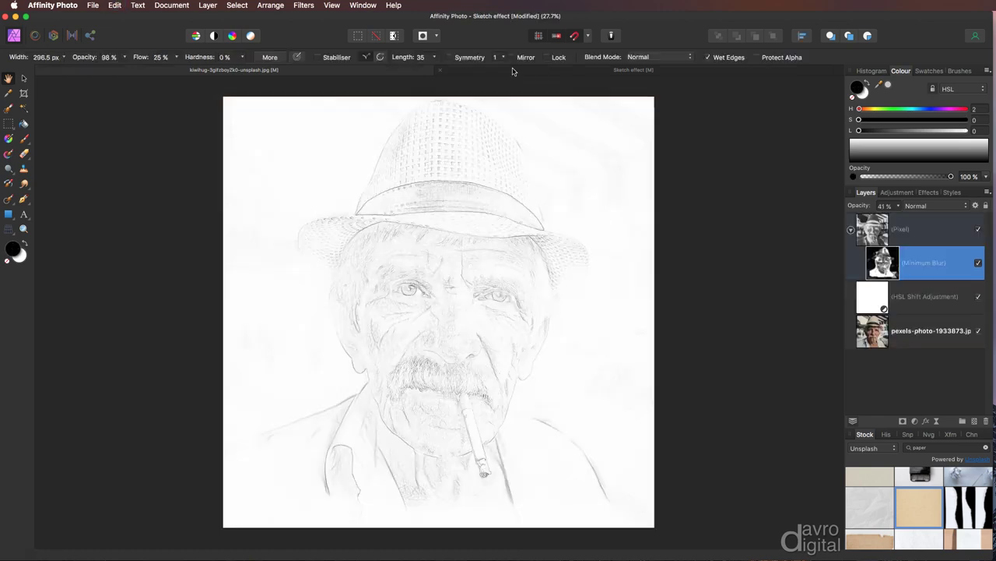
{"action": "left_click", "coordinate": [912, 236]}
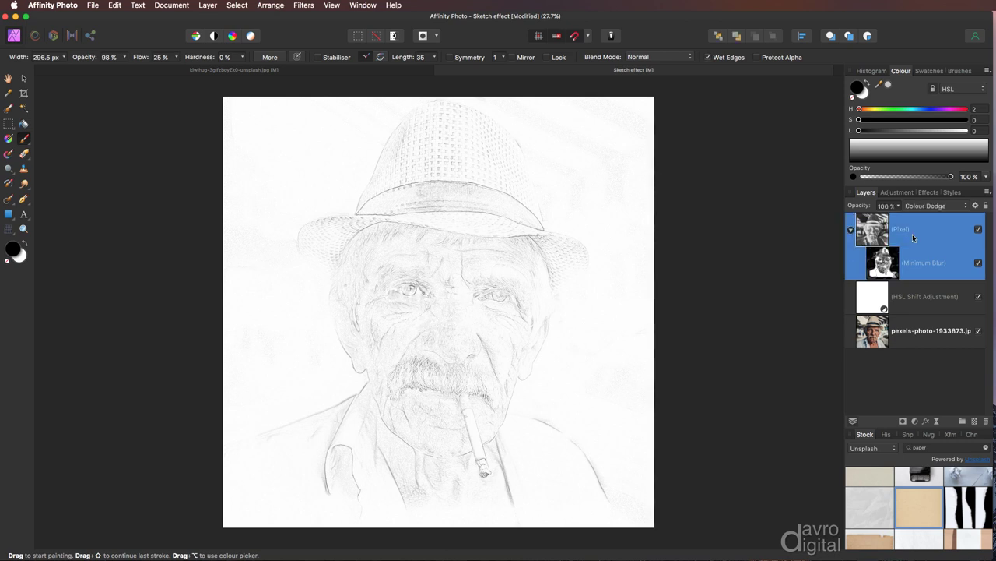
{"action": "key", "text": "super+v"}
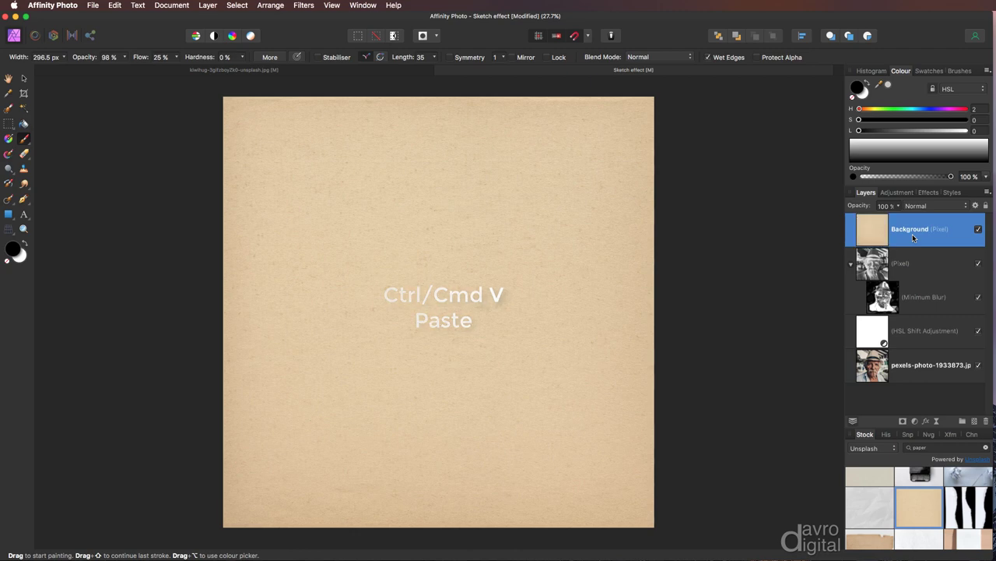
{"action": "left_click", "coordinate": [917, 205]}
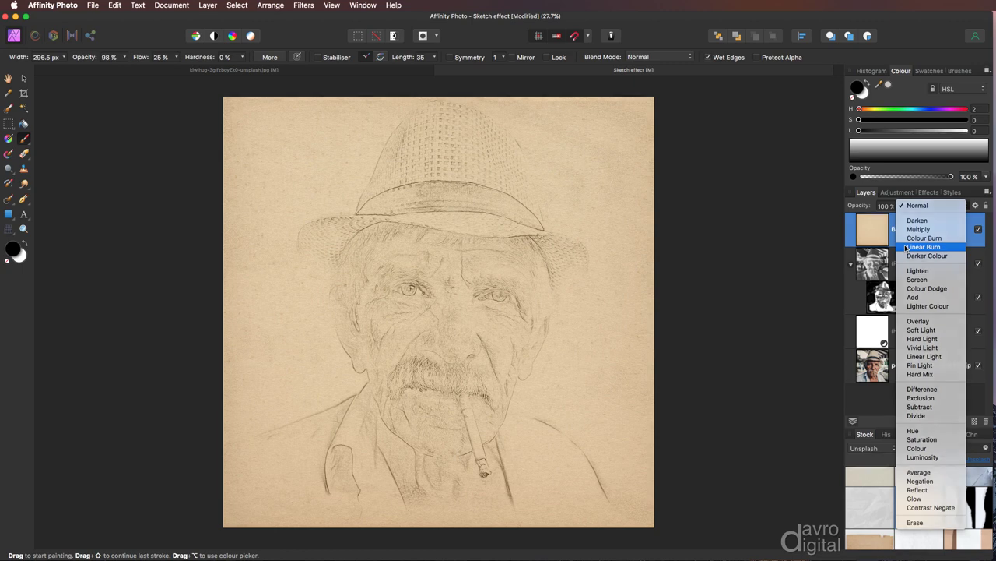
Step: Set the paper layer to Linear Burn, target the Minimum Blur mask and set brush opacity to 30%
{"action": "left_click", "coordinate": [906, 247]}
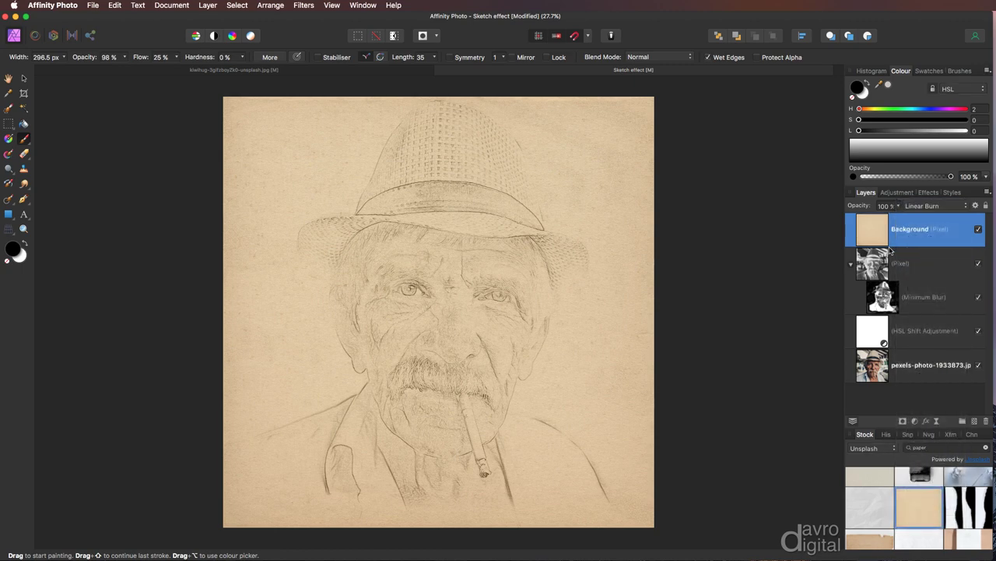
{"action": "left_click", "coordinate": [886, 298]}
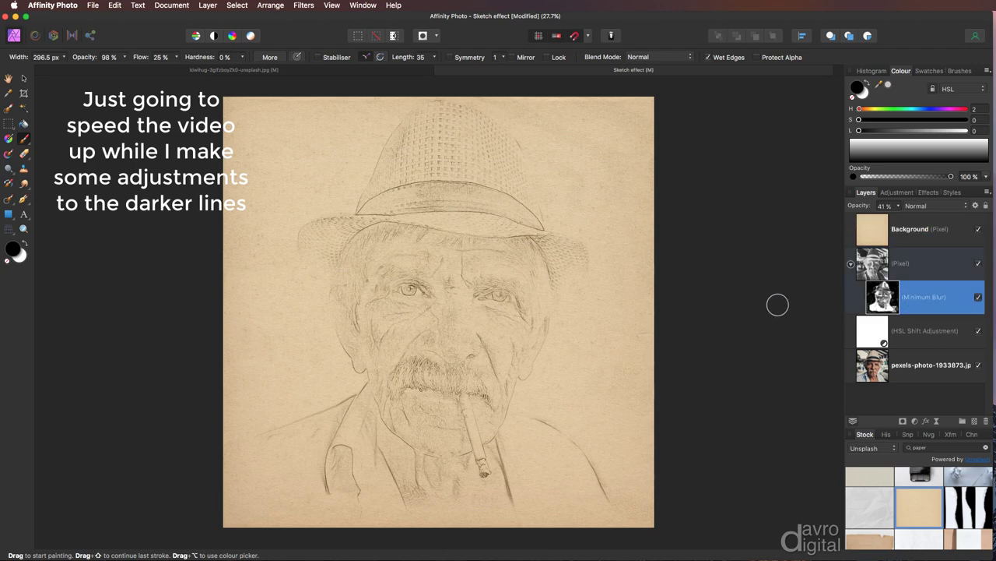
{"action": "left_click", "coordinate": [554, 260], "text": "ctrl"}
{"action": "left_click", "coordinate": [555, 260], "text": "ctrl"}
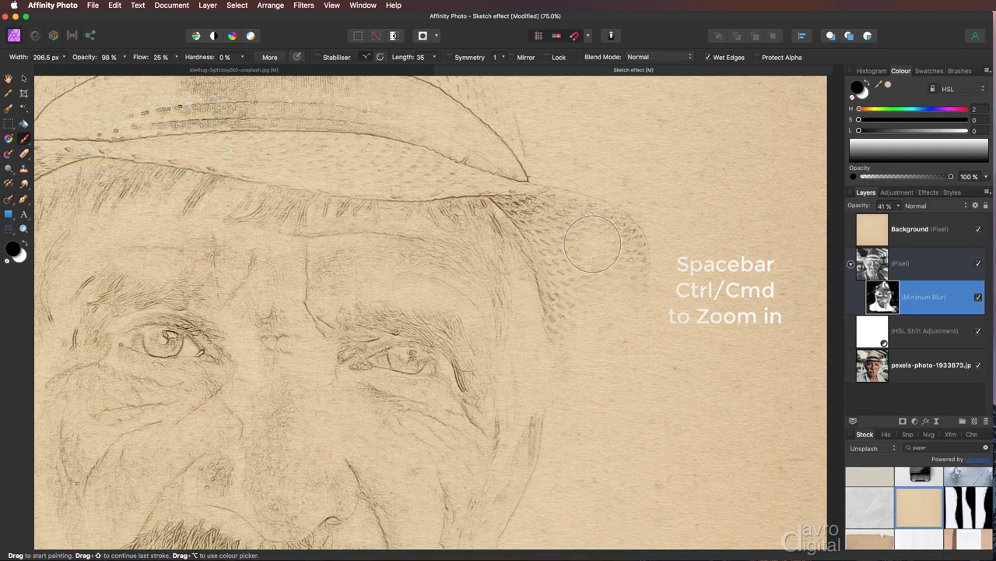
{"action": "key", "text": "3"}
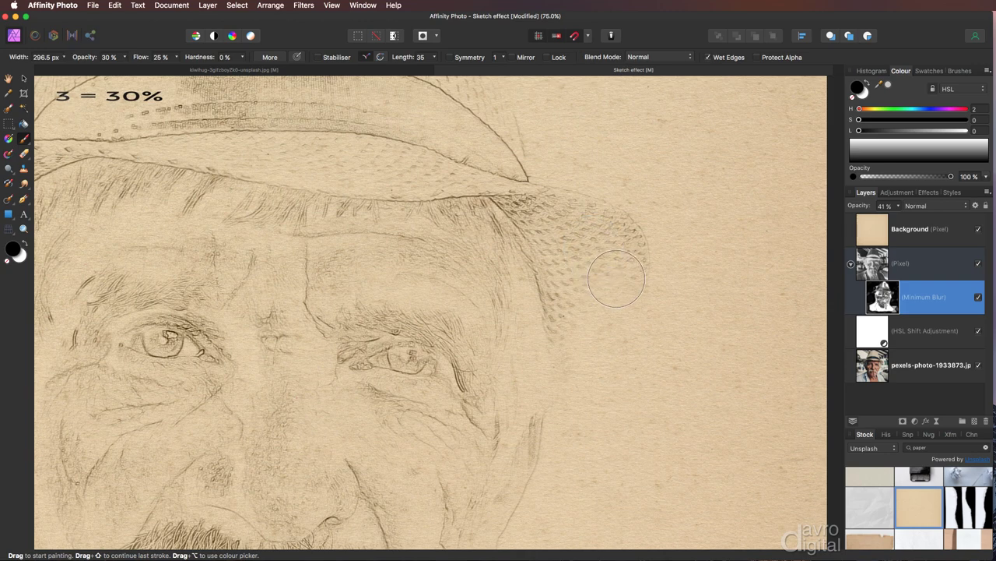
Step: Fade the dotted texture on the hat brim, then fit the whole portrait in view
{"action": "mouse_move", "coordinate": [616, 278]}
{"action": "left_mouse_down"}
{"action": "mouse_move", "coordinate": [613, 241]}
{"action": "mouse_move", "coordinate": [529, 212]}
{"action": "mouse_move", "coordinate": [571, 311]}
{"action": "mouse_move", "coordinate": [503, 253]}
{"action": "mouse_move", "coordinate": [471, 210]}
{"action": "left_mouse_up"}
{"action": "scroll", "coordinate": [471, 210], "scroll_direction": "left", "scroll_amount": 10}
{"action": "scroll", "coordinate": [471, 210], "scroll_direction": "up", "scroll_amount": 3}
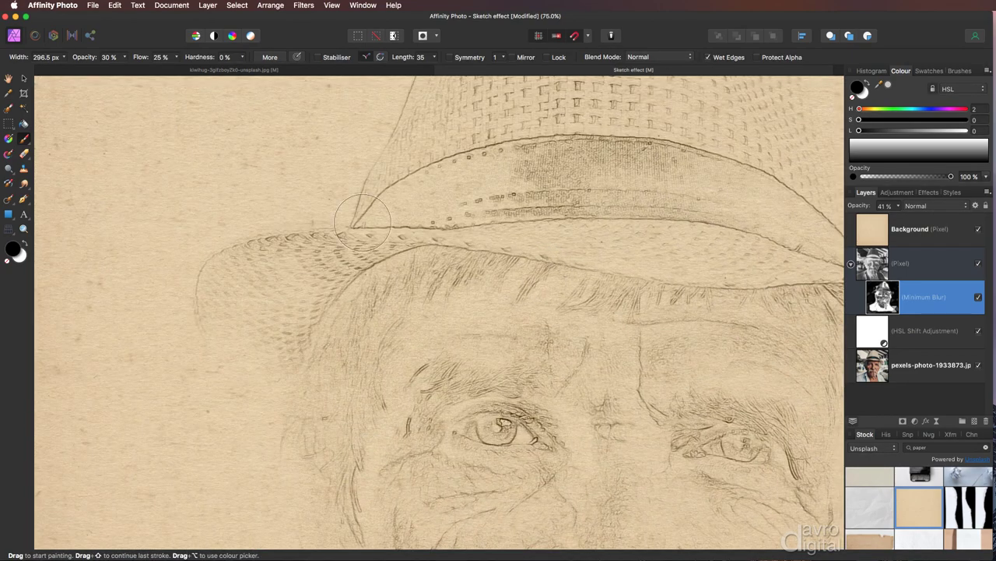
{"action": "scroll", "coordinate": [716, 206], "scroll_direction": "up", "scroll_amount": 8}
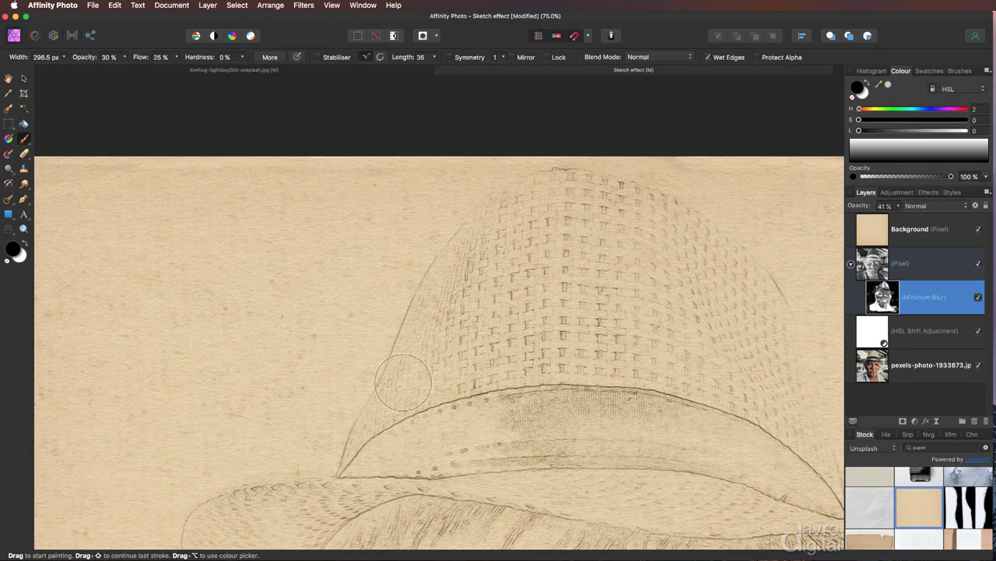
{"action": "scroll", "coordinate": [540, 327], "scroll_direction": "down", "scroll_amount": 14}
{"action": "key", "text": "bracketleft"}
{"action": "key", "text": "bracketleft"}
{"action": "key", "text": "bracketleft"}
{"action": "key", "text": "bracketleft"}
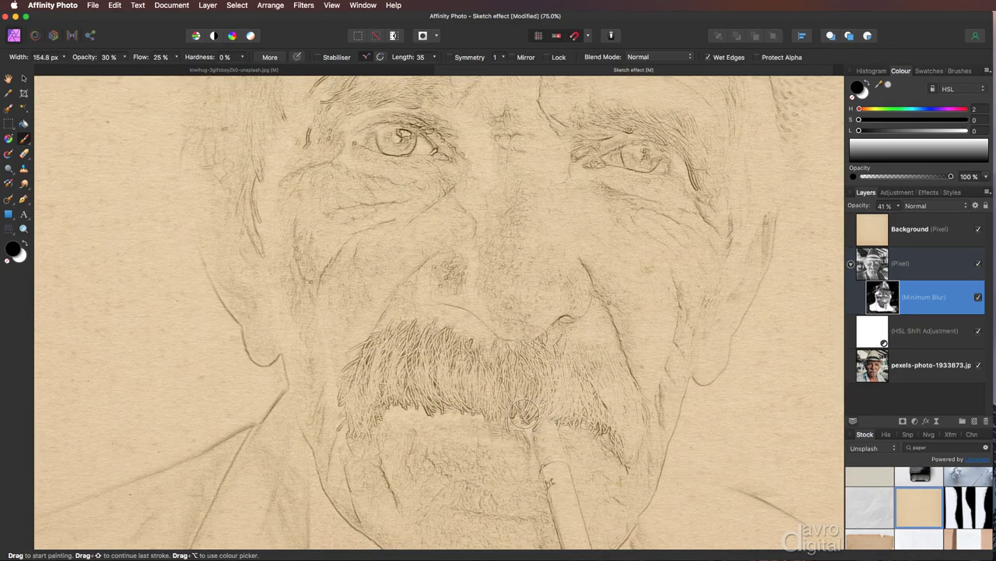
{"action": "scroll", "coordinate": [574, 314], "scroll_direction": "down", "scroll_amount": 8}
{"action": "key", "text": "super+0"}
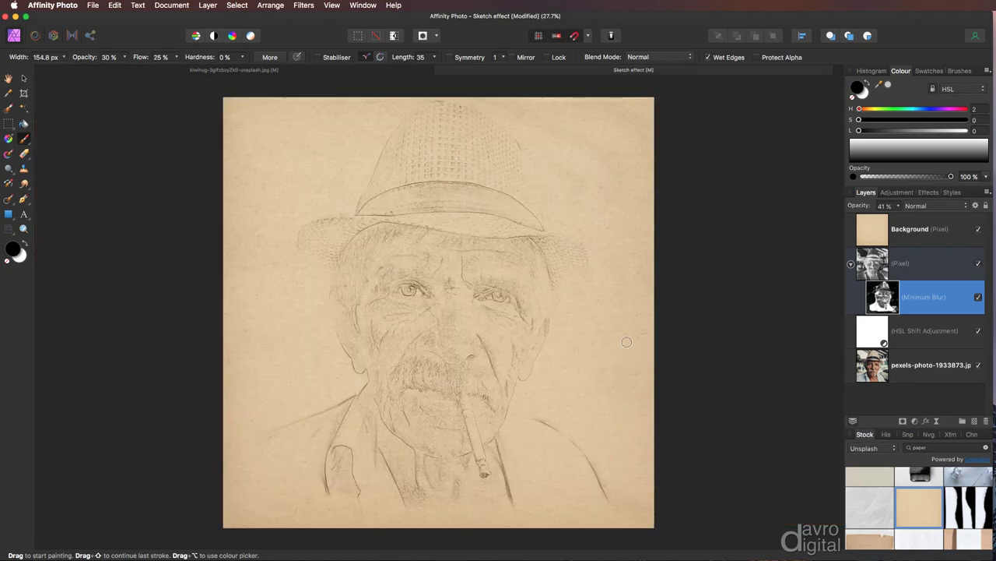
{"action": "left_click", "coordinate": [978, 231]}
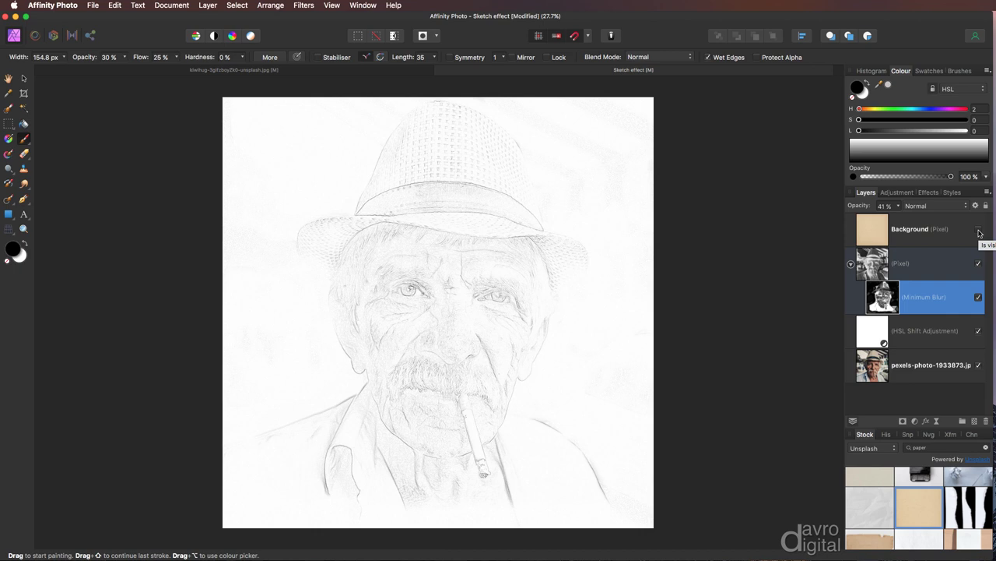
{"action": "left_click", "coordinate": [979, 232]}
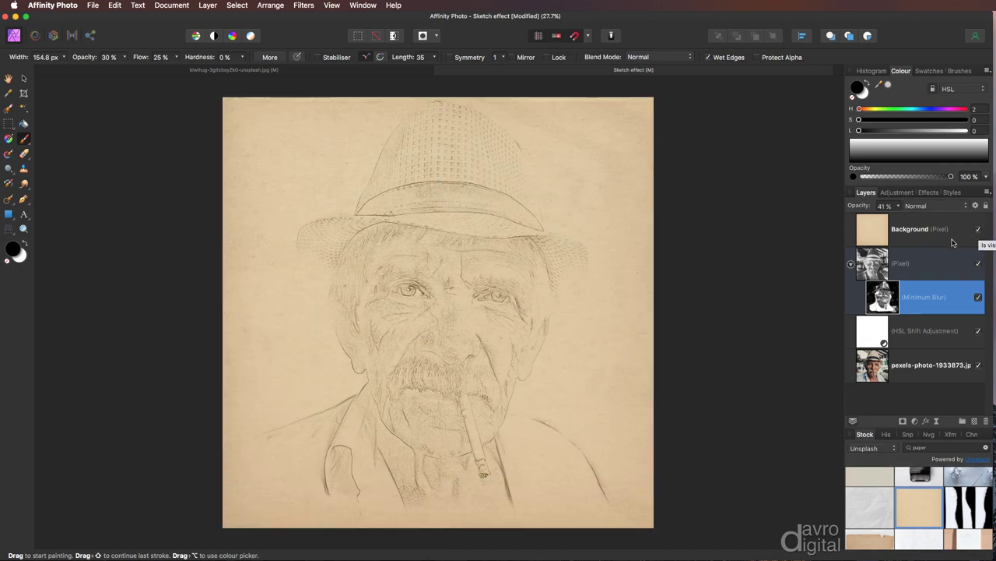